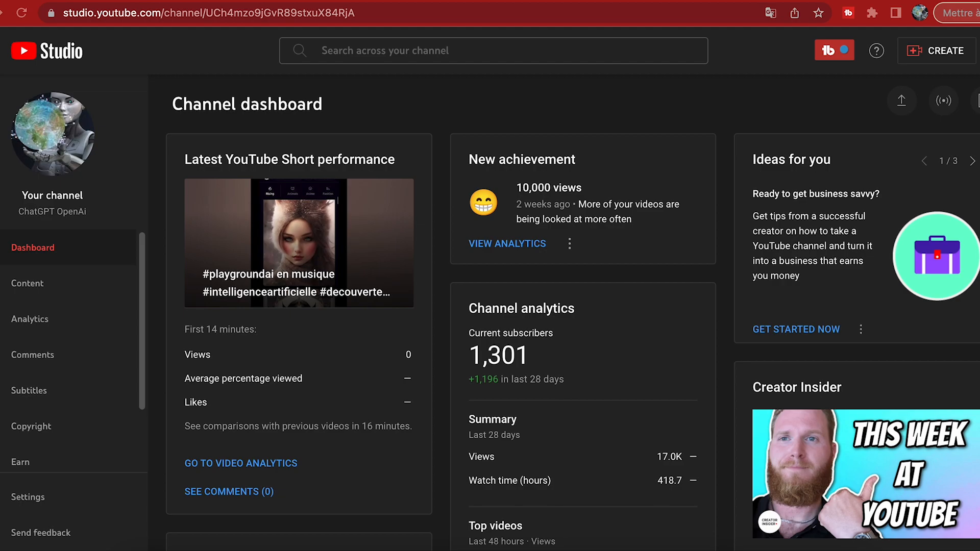
# Search Google for "lovo ai" in a new browser tab and open the Genny by LOVO site at lovo.ai.
pyautogui.press('super+t')
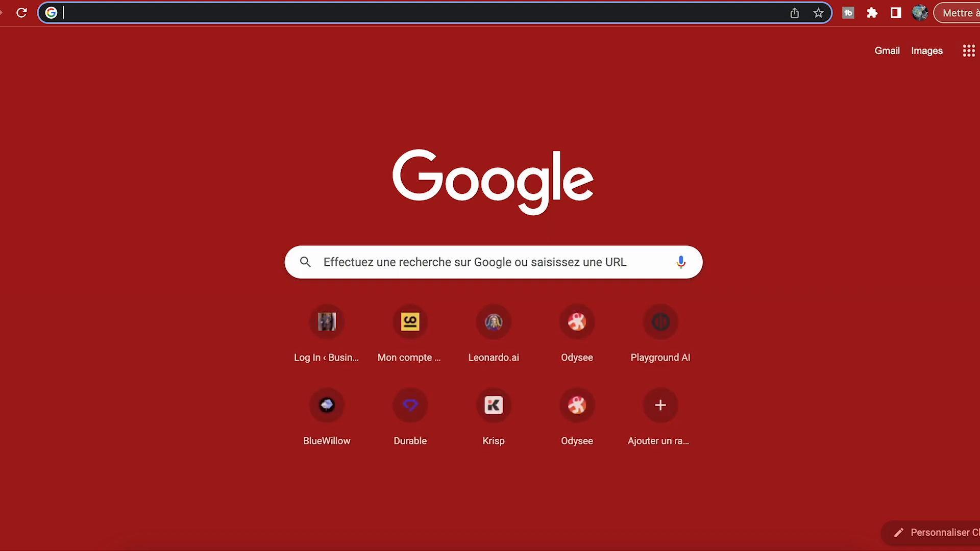
pyautogui.write('lovo')
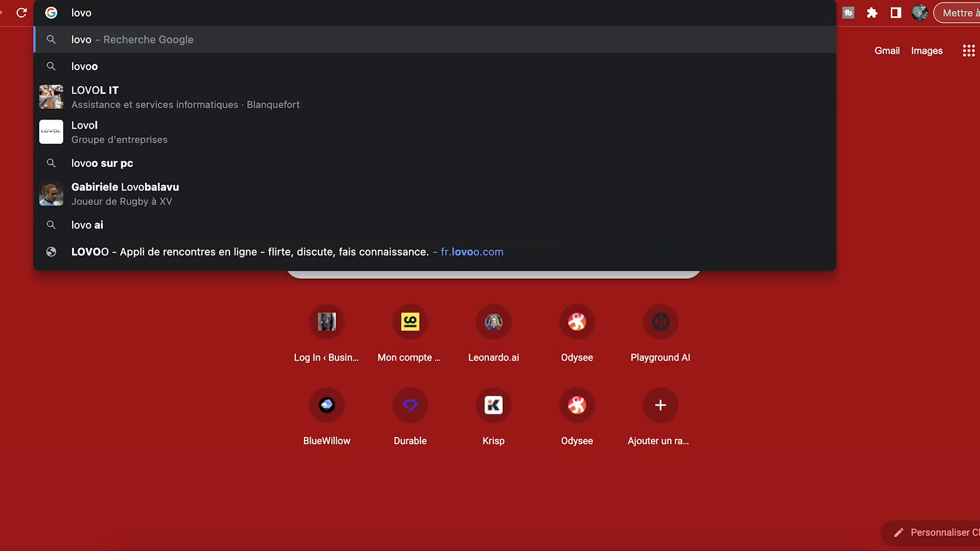
pyautogui.write(' ai')
pyautogui.press('Return')
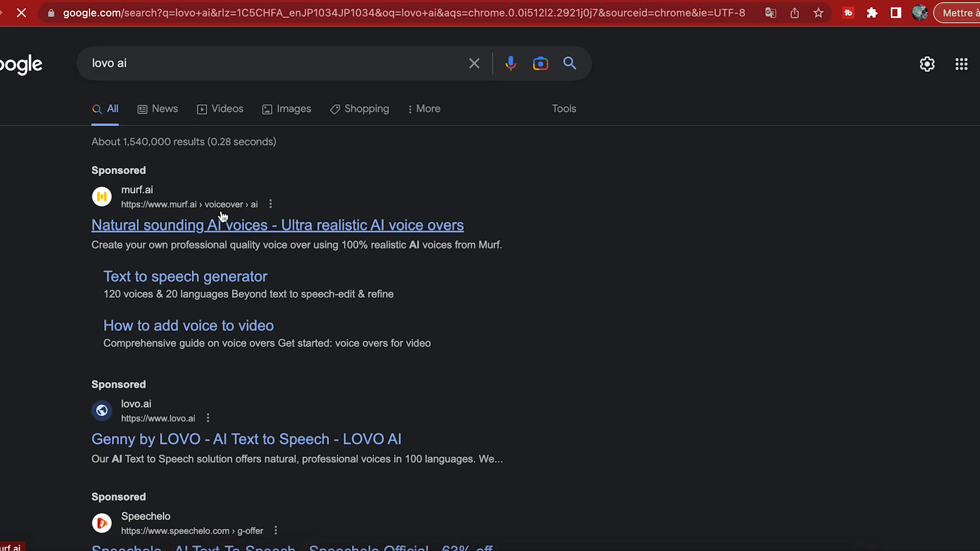
pyautogui.scroll(-3, 276, 306)
pyautogui.scroll(-2, 274, 306)
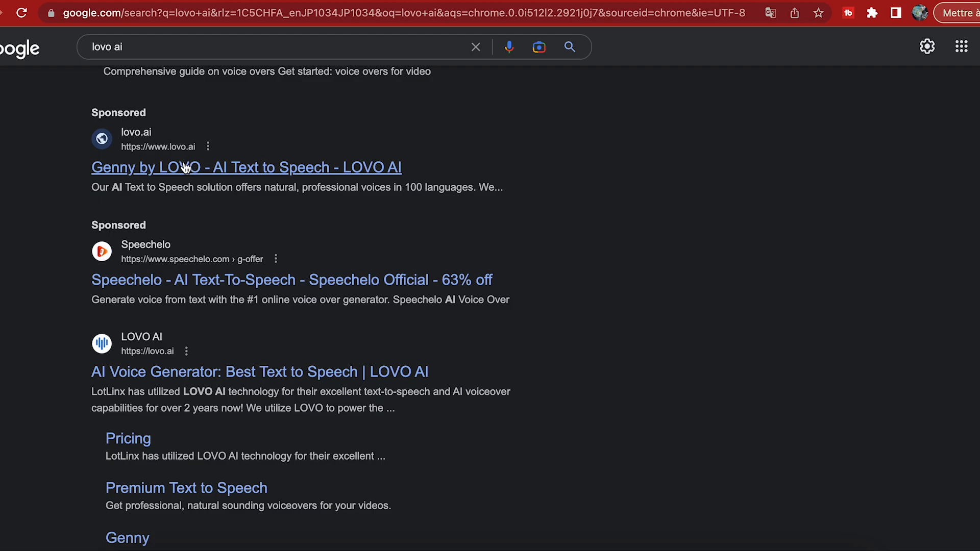
pyautogui.click(147, 169)
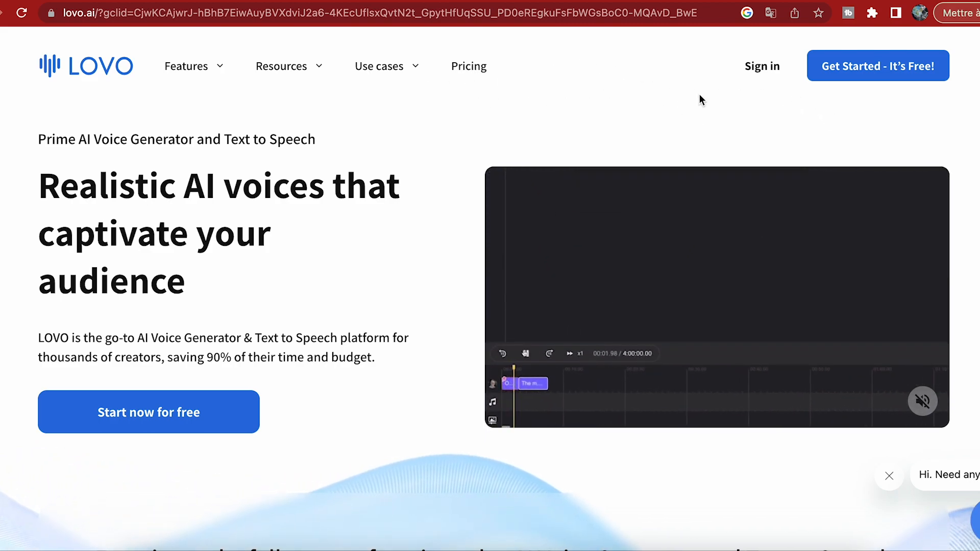
# Sign up for LOVO for free with the existing Google account, answering Others for the workplace and Youtube for the content.
pyautogui.click(872, 70)
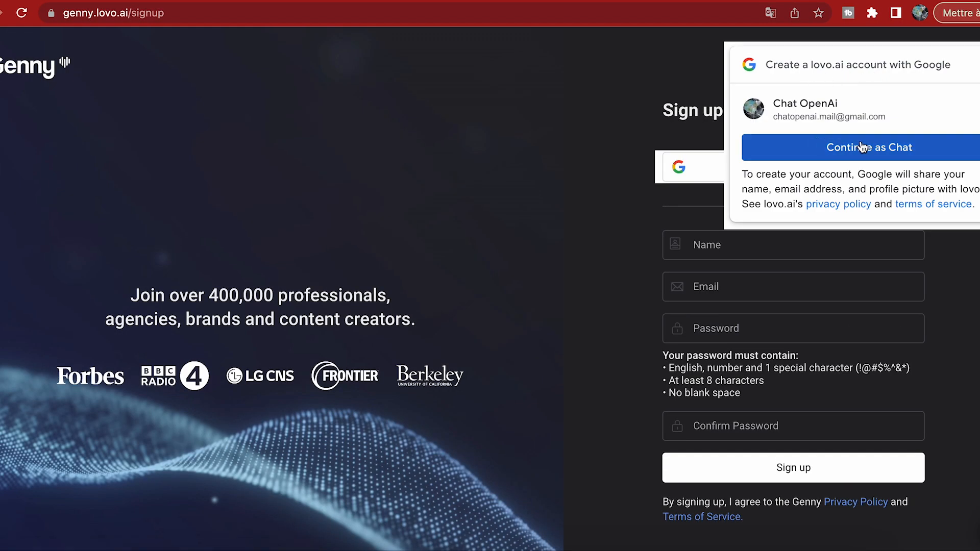
pyautogui.click(888, 148)
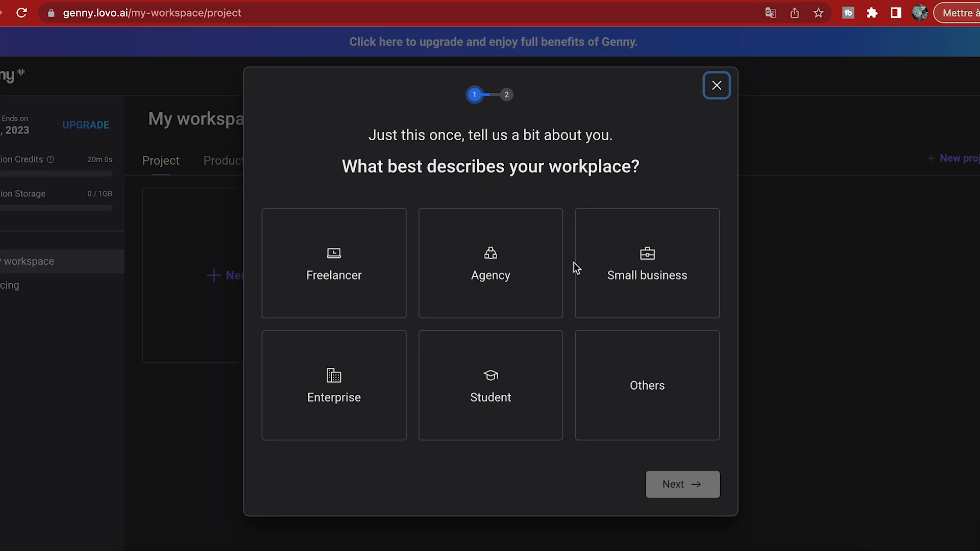
pyautogui.click(627, 392)
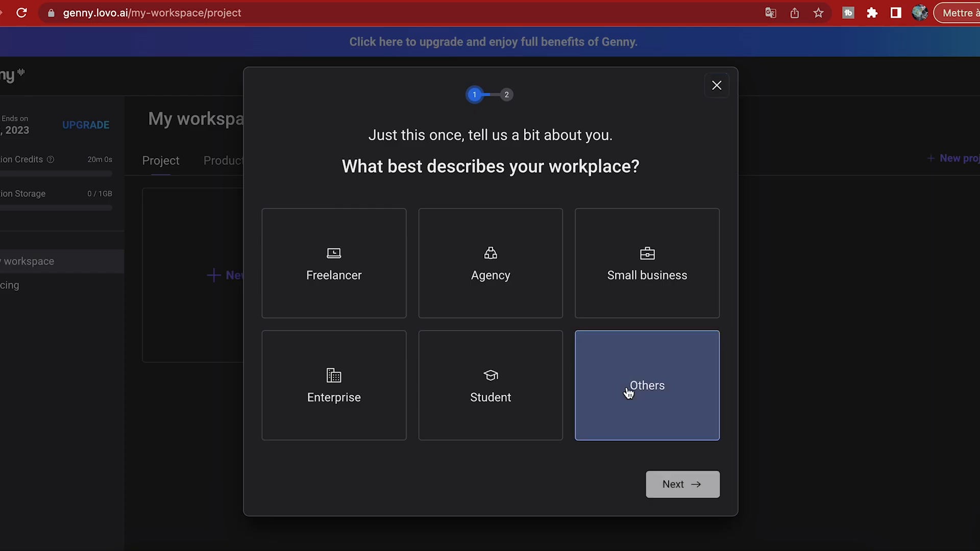
pyautogui.click(672, 489)
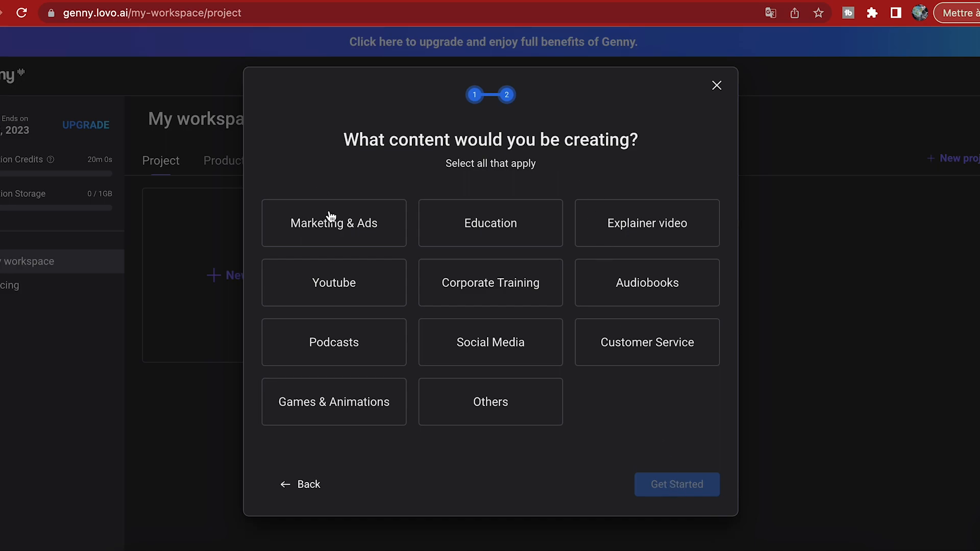
pyautogui.click(335, 281)
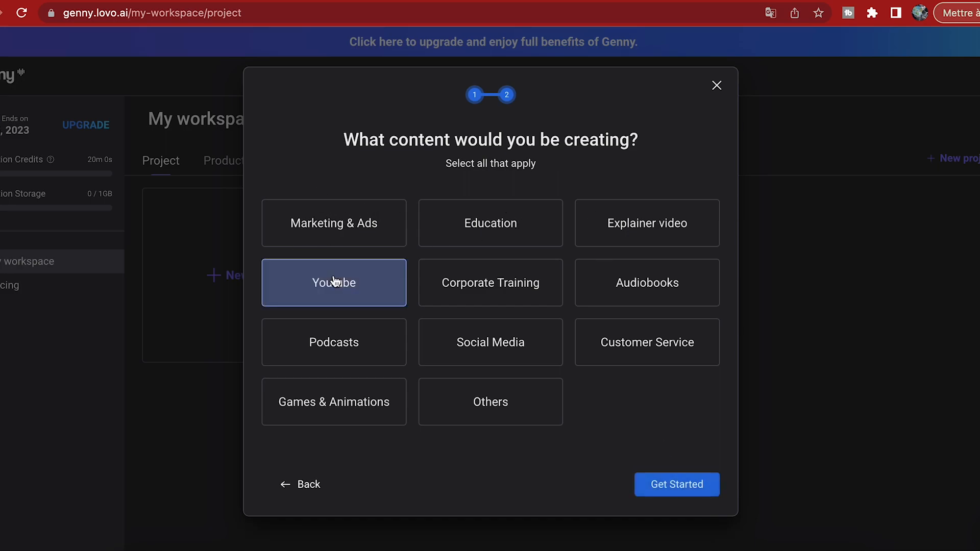
pyautogui.click(678, 486)
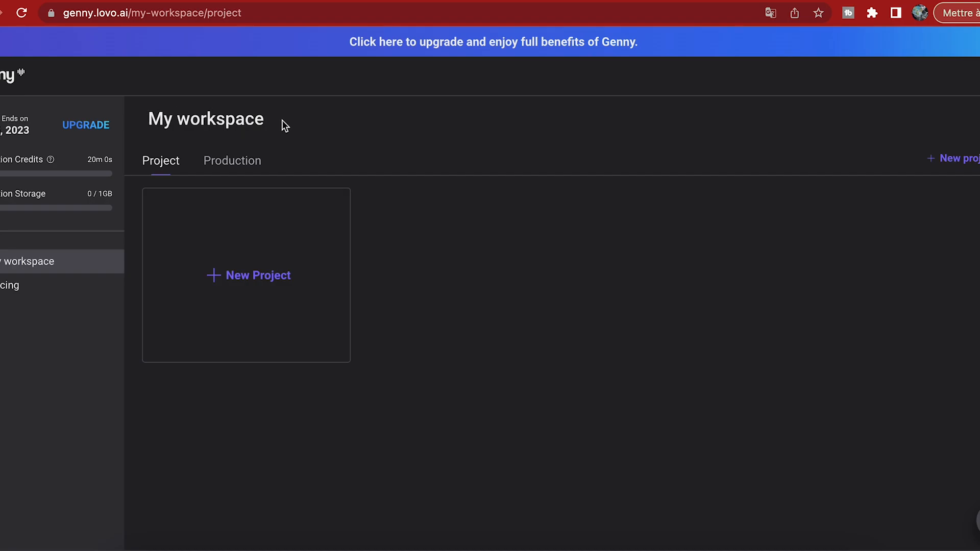
# Create a new project of the Video type in the workspace.
pyautogui.click(251, 274)
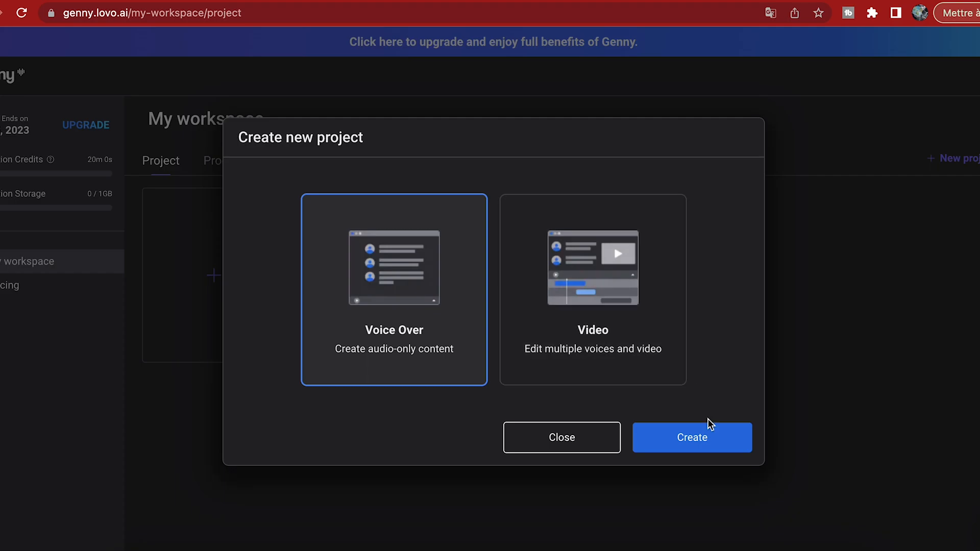
pyautogui.click(627, 290)
pyautogui.click(685, 437)
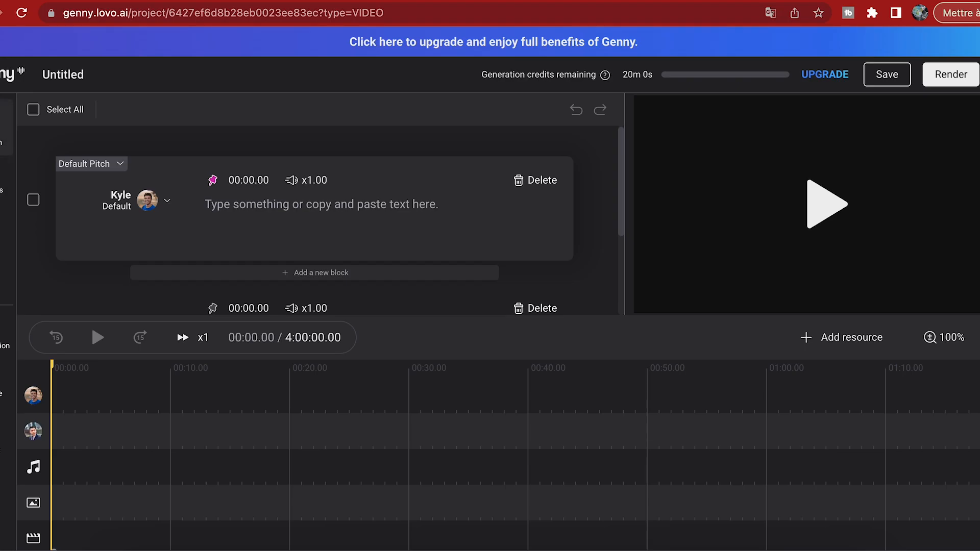
# Assign the French - FR global voice Damian as the speaker of the first text block.
pyautogui.click(6, 127)
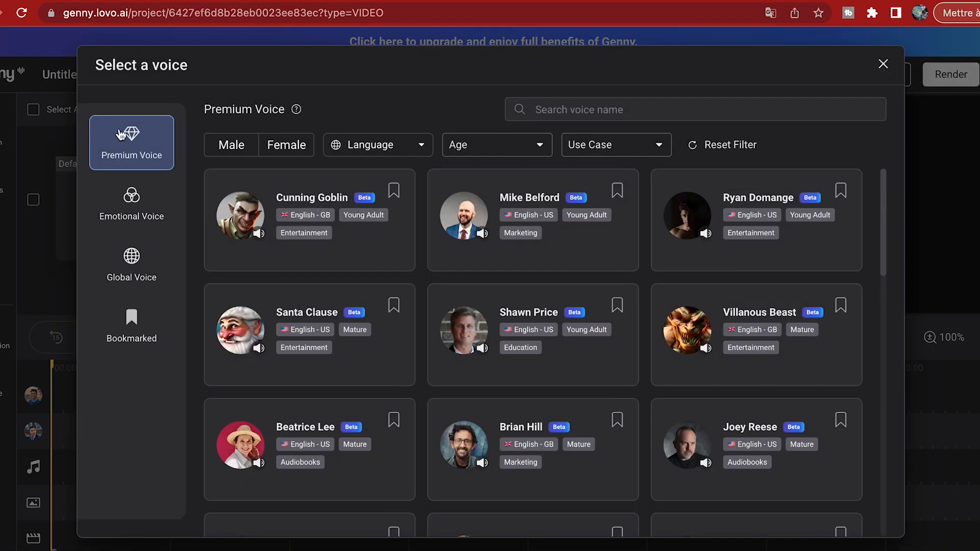
pyautogui.click(421, 148)
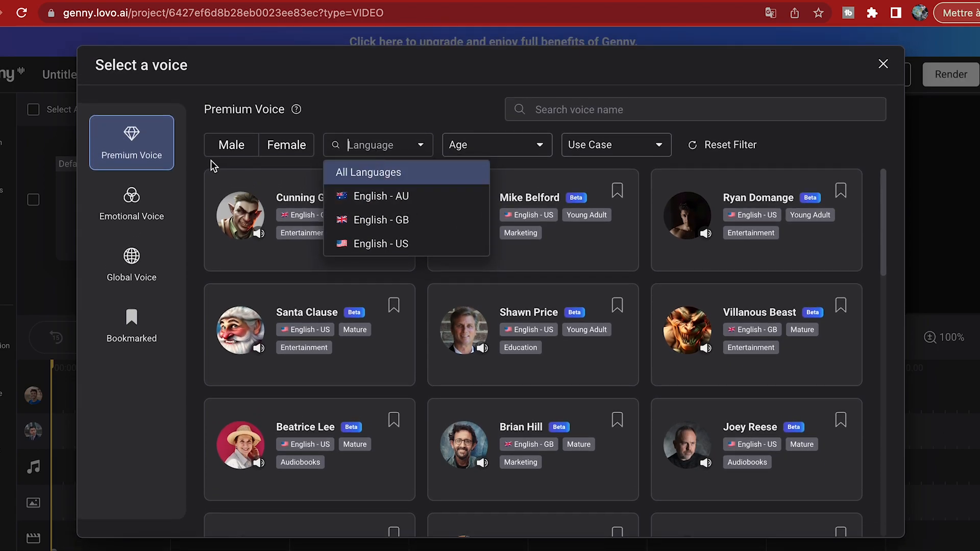
pyautogui.click(133, 202)
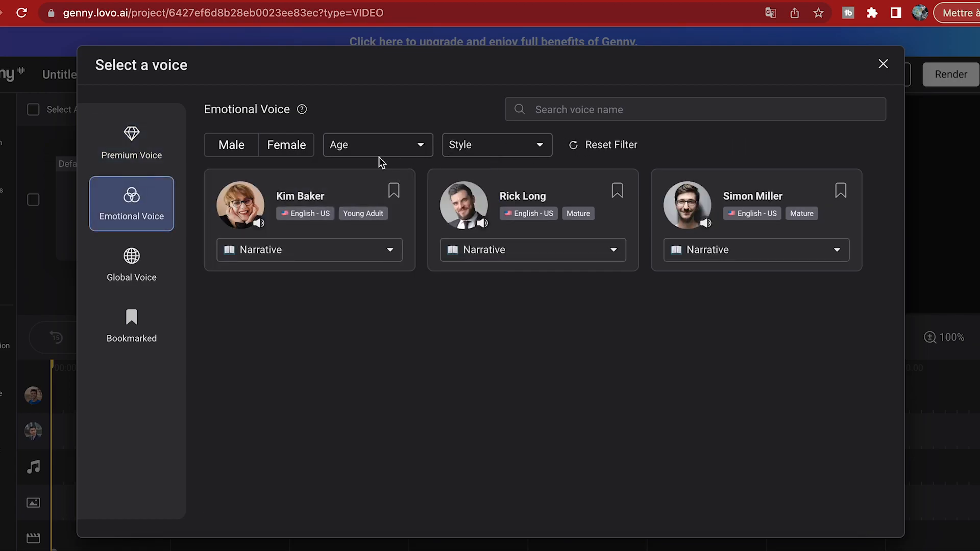
pyautogui.click(137, 260)
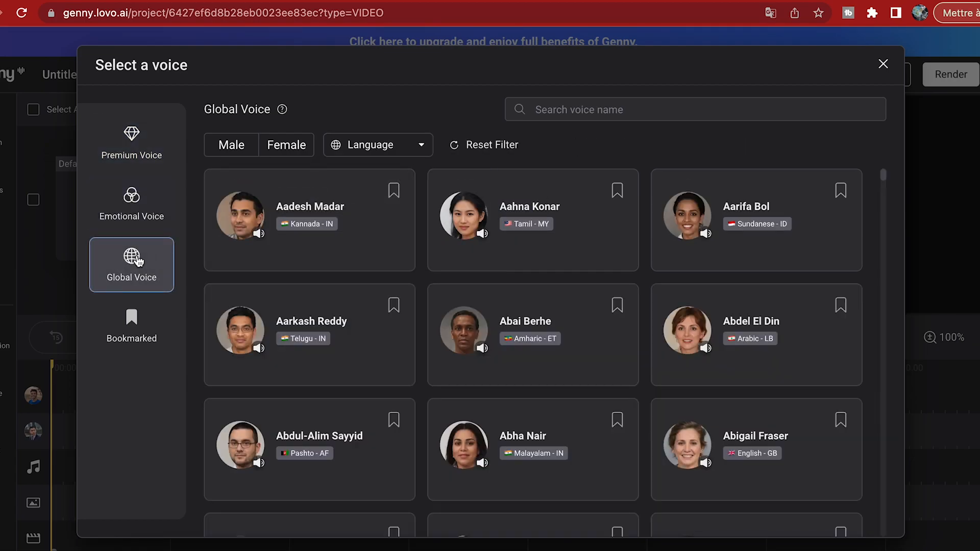
pyautogui.click(420, 148)
pyautogui.scroll(-5, 400, 279)
pyautogui.scroll(-15, 403, 278)
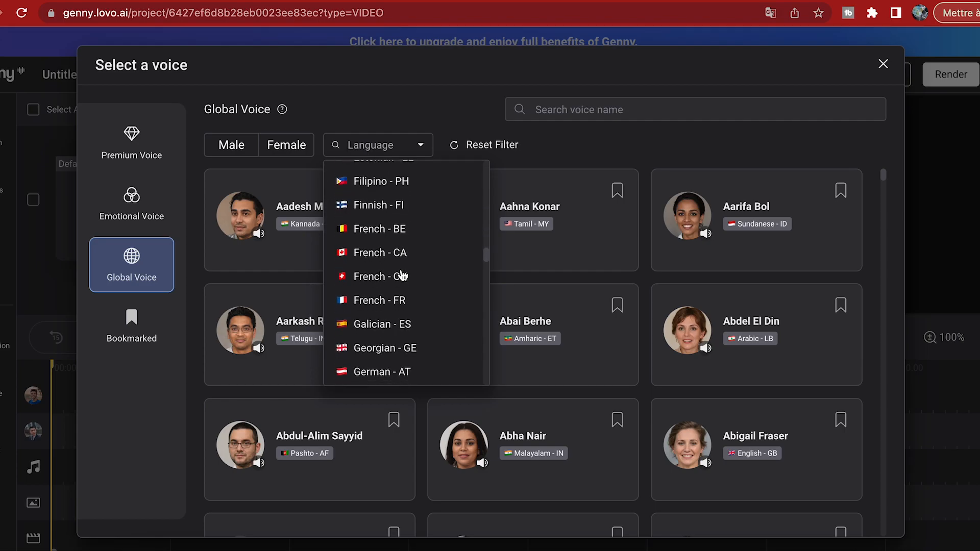
pyautogui.scroll(-1, 401, 276)
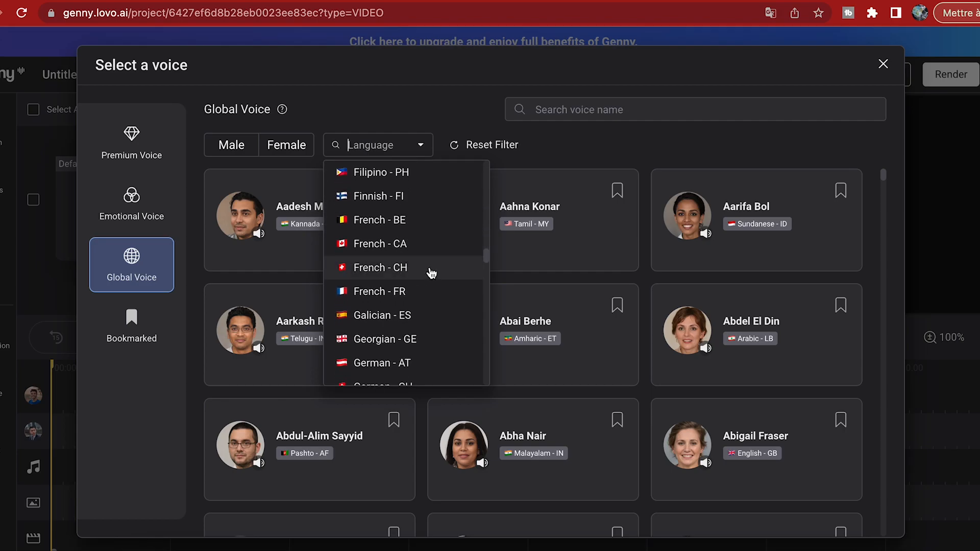
pyautogui.click(372, 292)
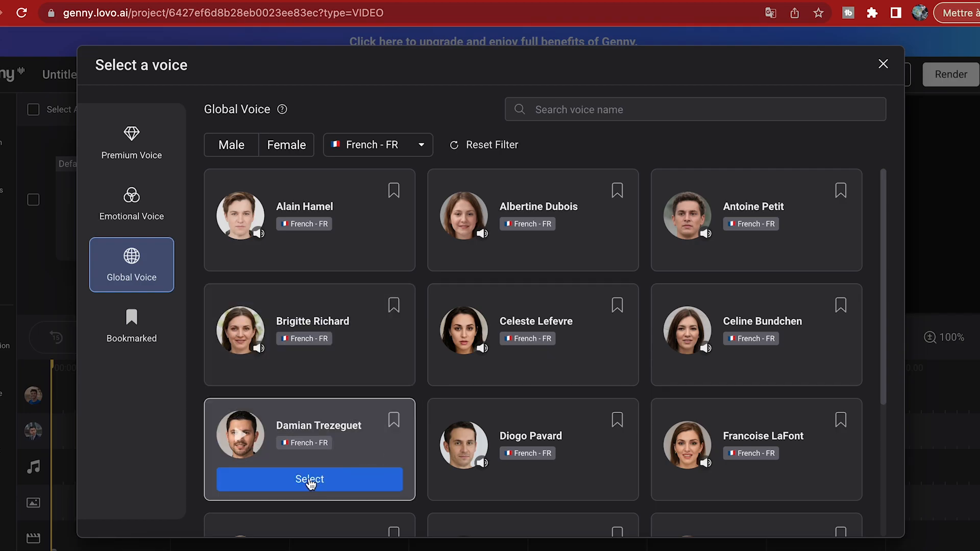
pyautogui.click(343, 483)
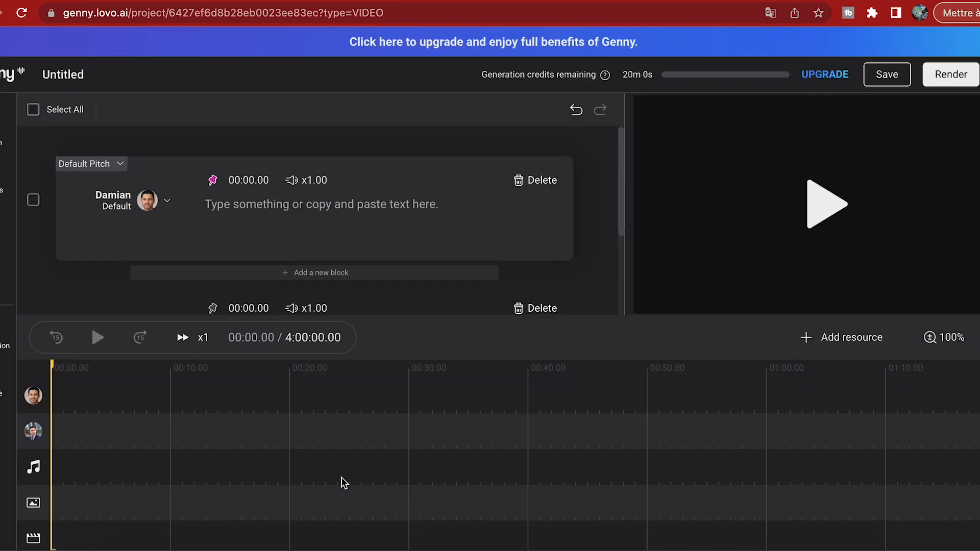
# Switch to ChatGPT, reload the page and log in again with the Google account.
pyautogui.click(258, 206)
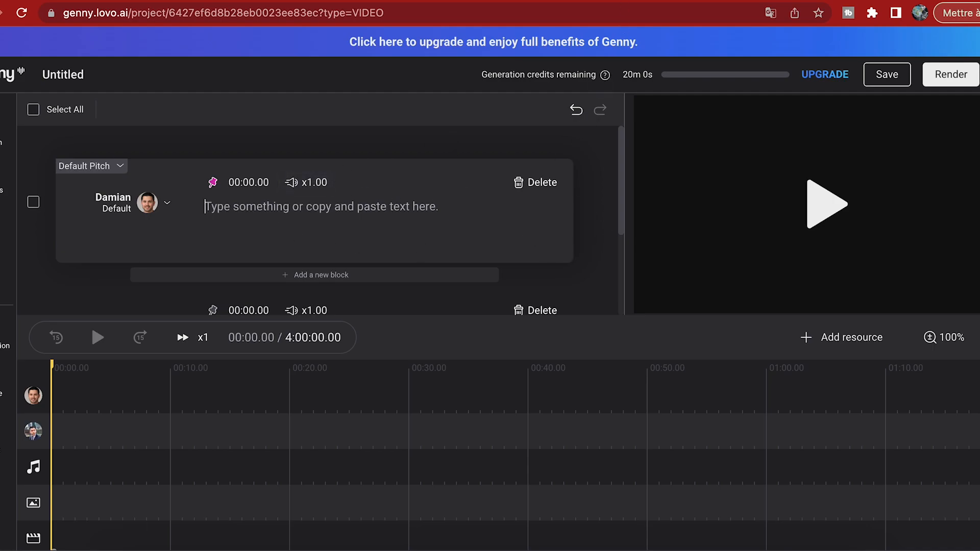
pyautogui.hotkey('ctrl', 'Tab')
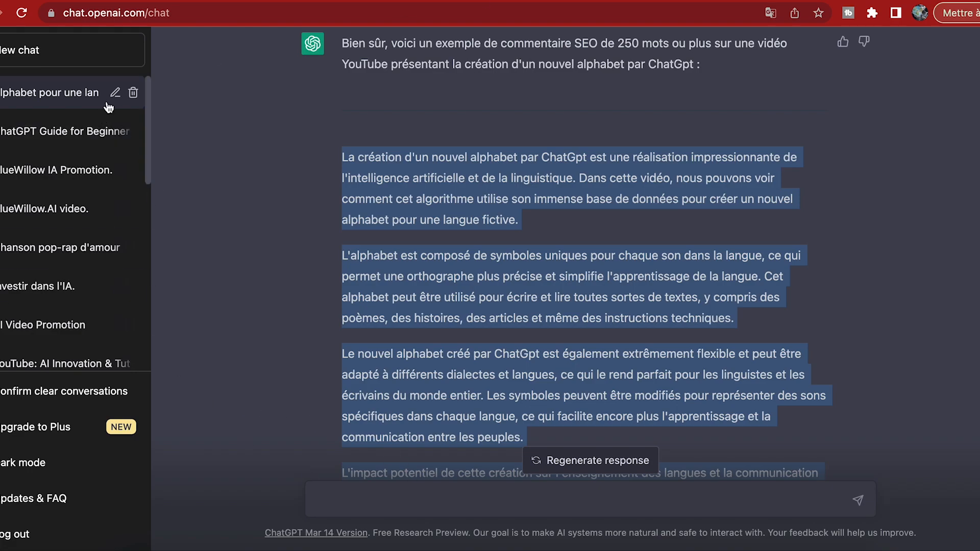
pyautogui.click(21, 13)
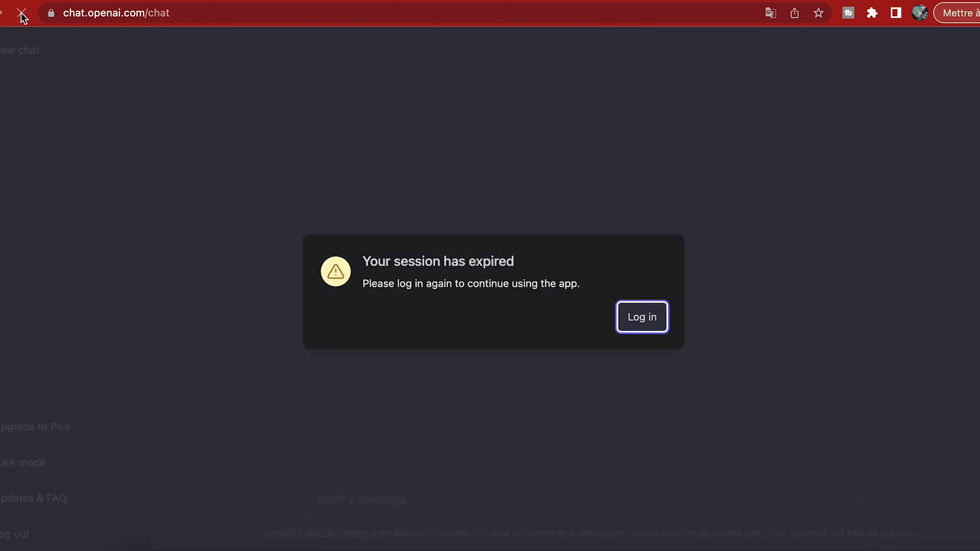
pyautogui.click(643, 318)
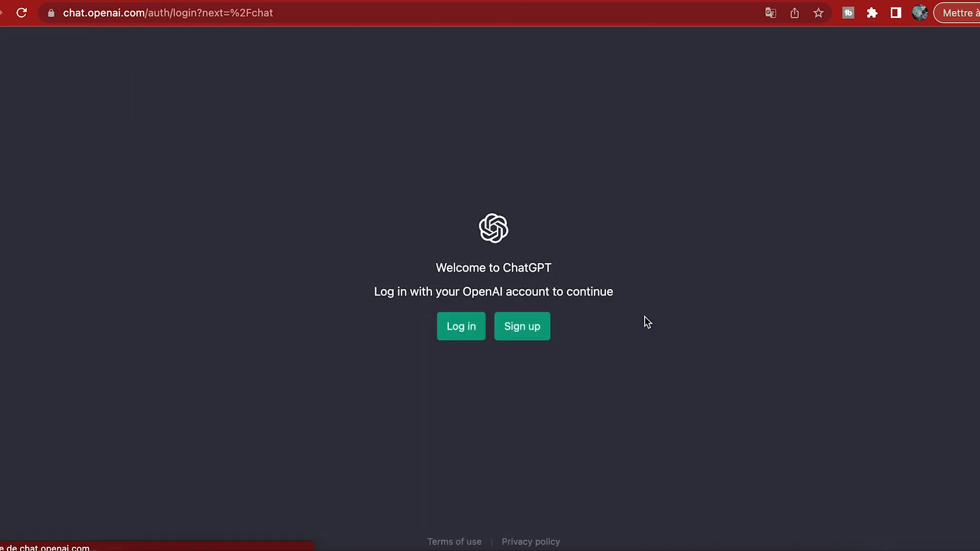
pyautogui.click(464, 330)
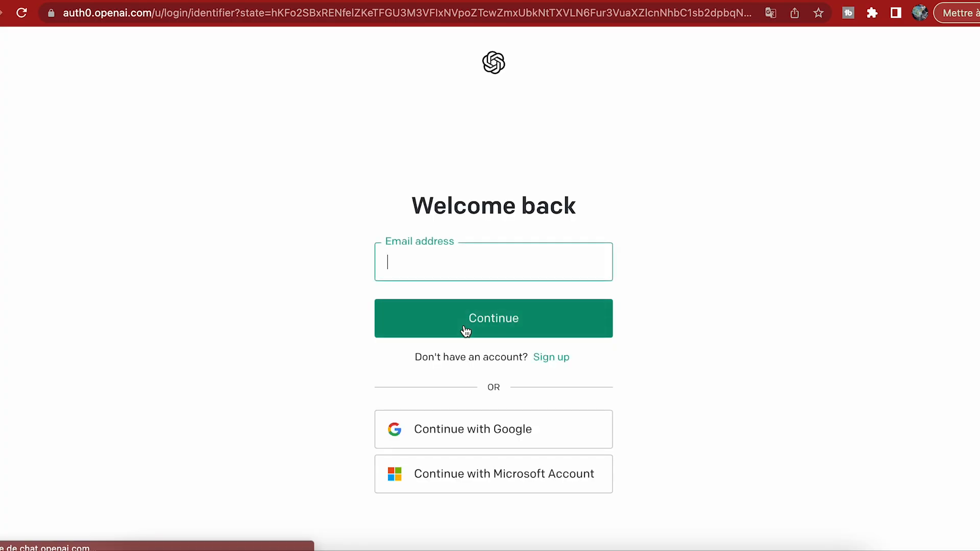
pyautogui.click(475, 265)
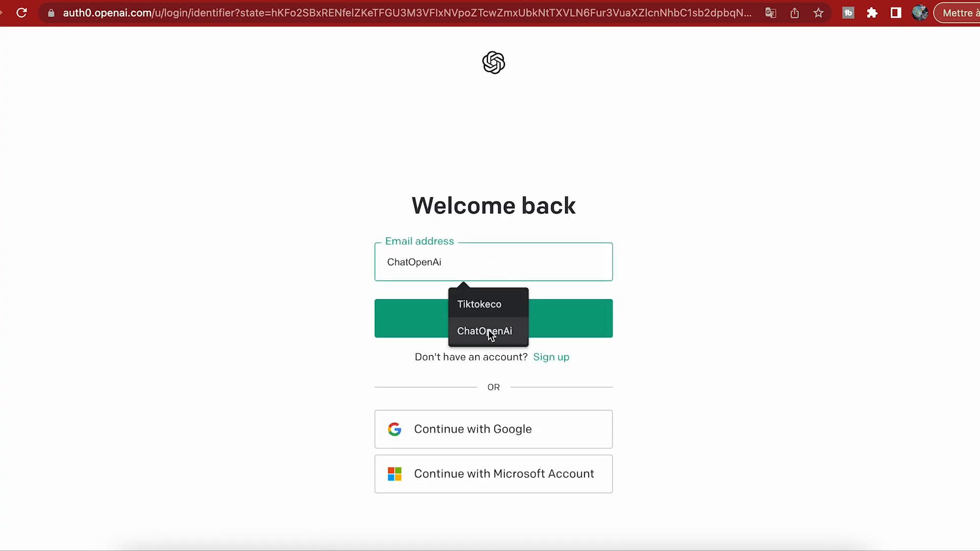
pyautogui.click(471, 432)
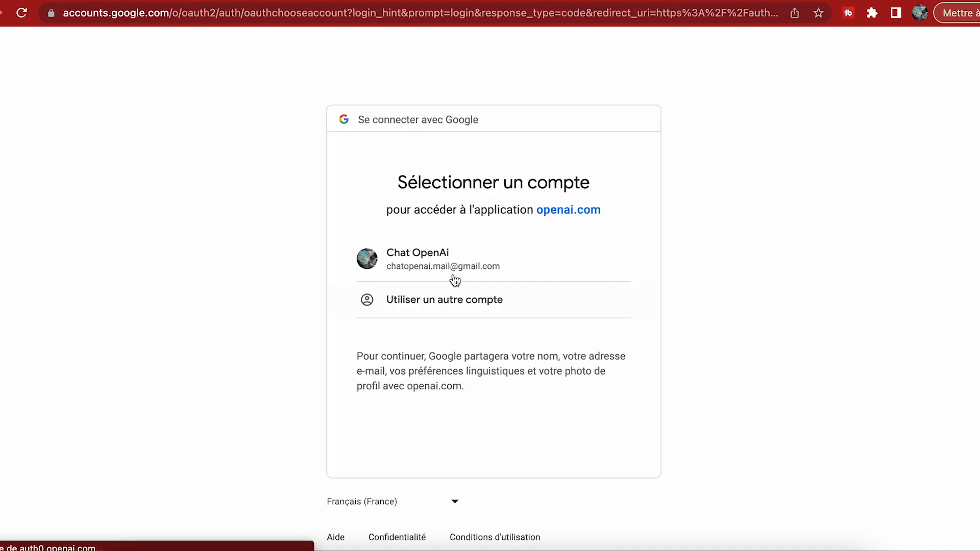
pyautogui.click(447, 264)
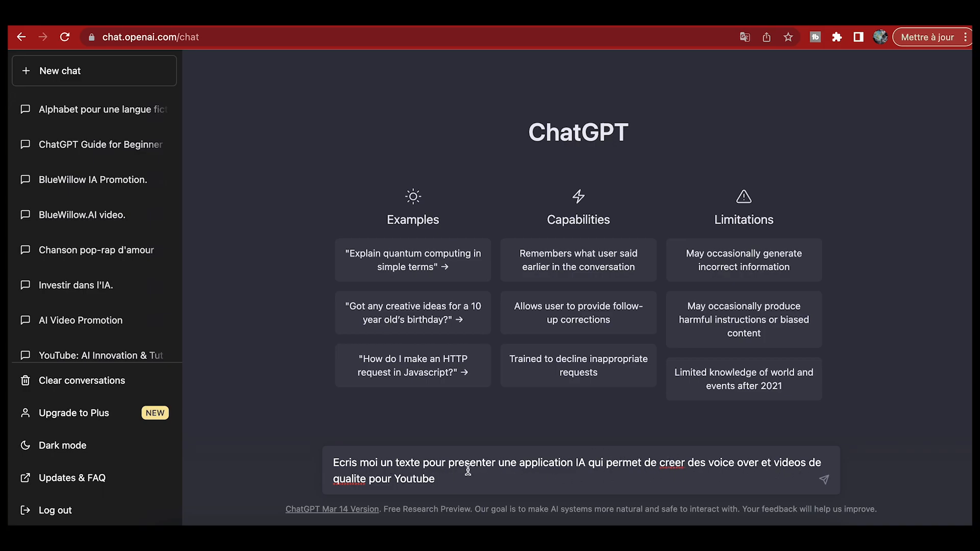
# Prompt ChatGPT with "Ecris moi un texte pour presenter une application IA qui permet de creer des voice over et videos de qualite pour Youtube".
pyautogui.click(825, 483)
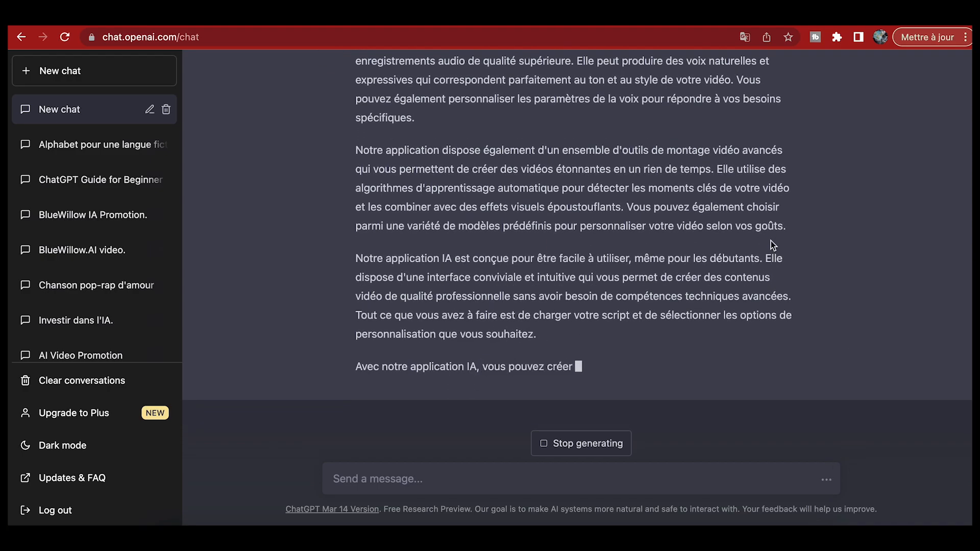
pyautogui.scroll(4, 771, 241)
pyautogui.scroll(-5, 771, 241)
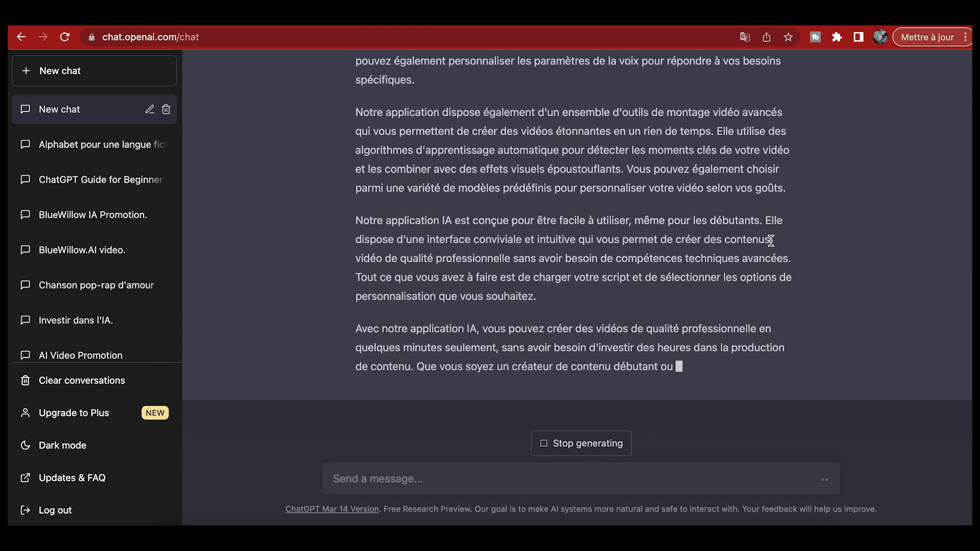
pyautogui.scroll(5, 771, 241)
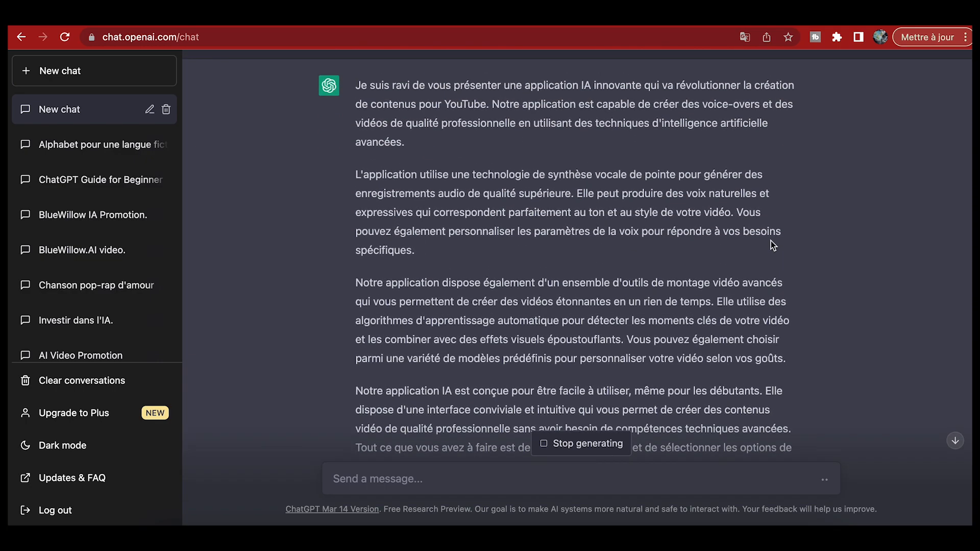
pyautogui.scroll(2, 771, 241)
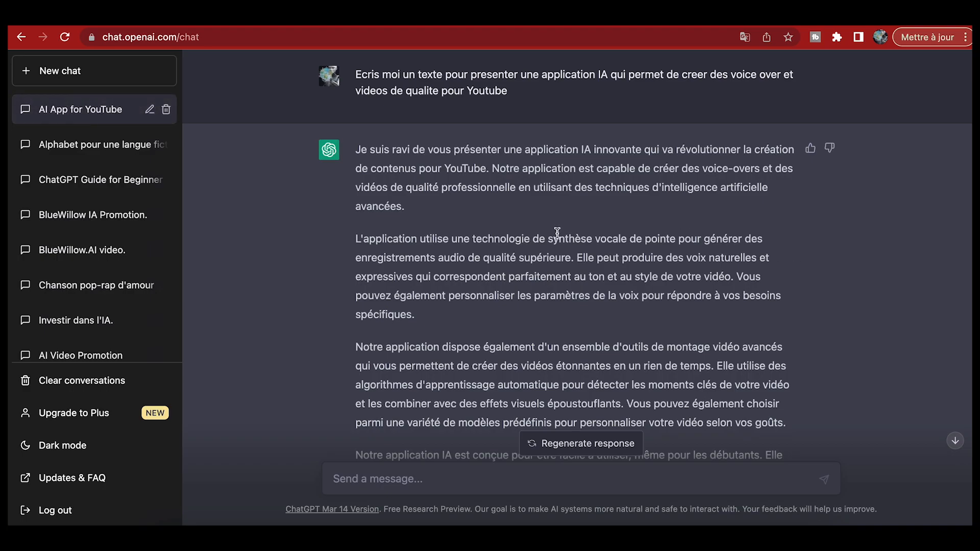
# Copy the first paragraph of ChatGPT's answer and paste it into Damian's empty text block in the Genny project.
pyautogui.moveTo(431, 204); pyautogui.dragTo(356, 160)
pyautogui.press('super+c')
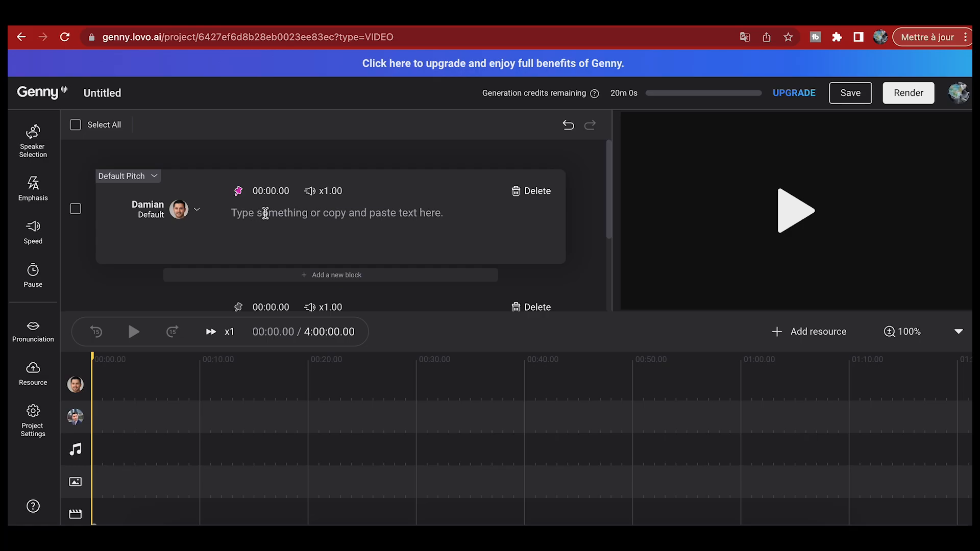
pyautogui.click(313, 215)
pyautogui.press('super+v')
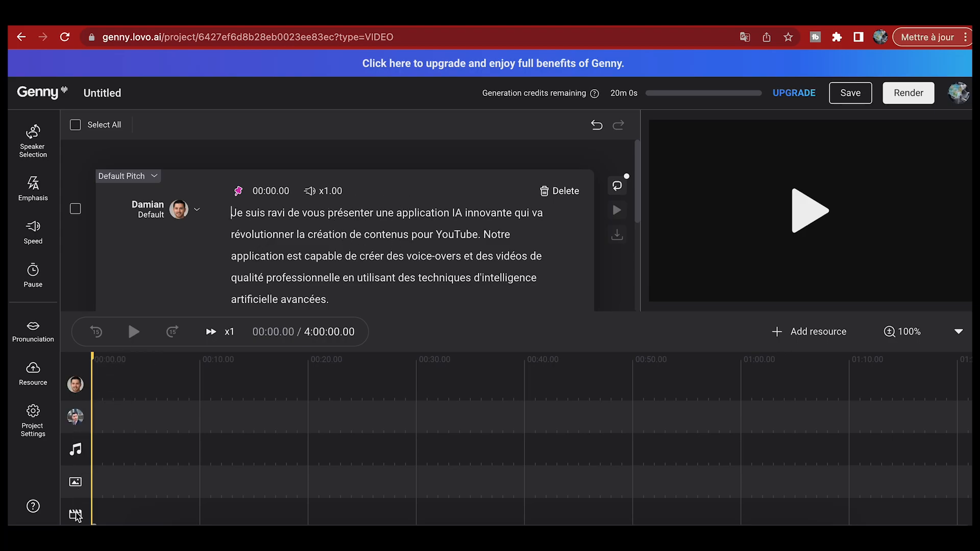
# Generate the speech for Damian's French text block and play the resulting voice-over through to its end.
pyautogui.hscroll(1, 143, 480)
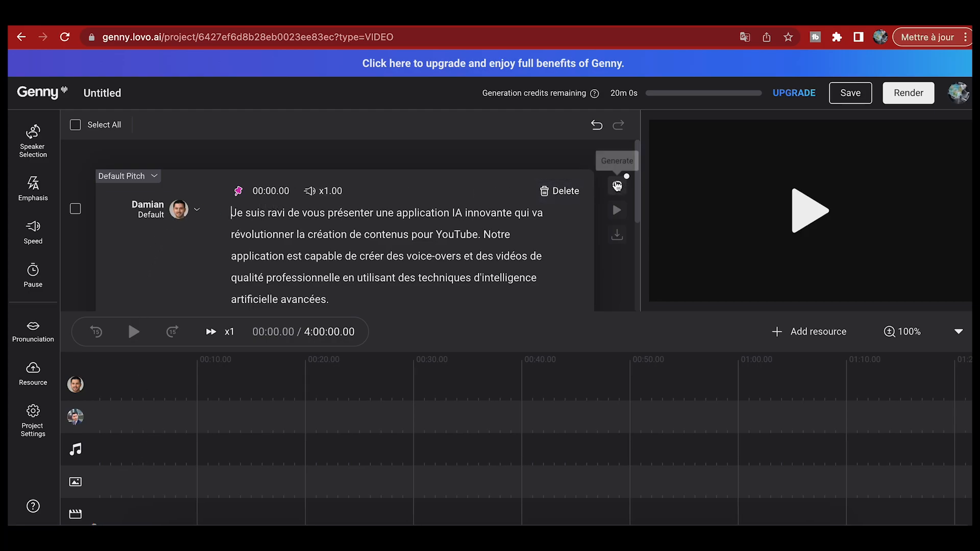
pyautogui.click(617, 186)
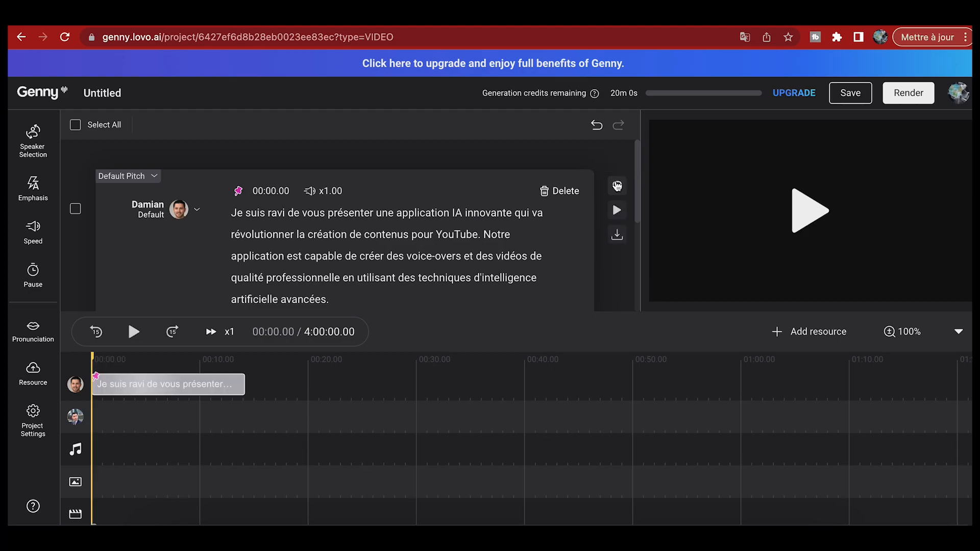
pyautogui.click(134, 333)
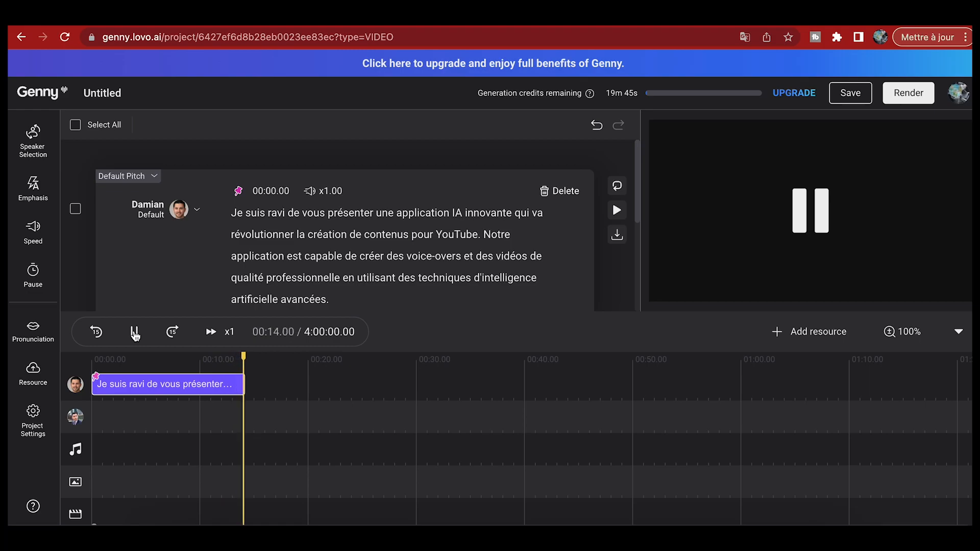
pyautogui.click(134, 333)
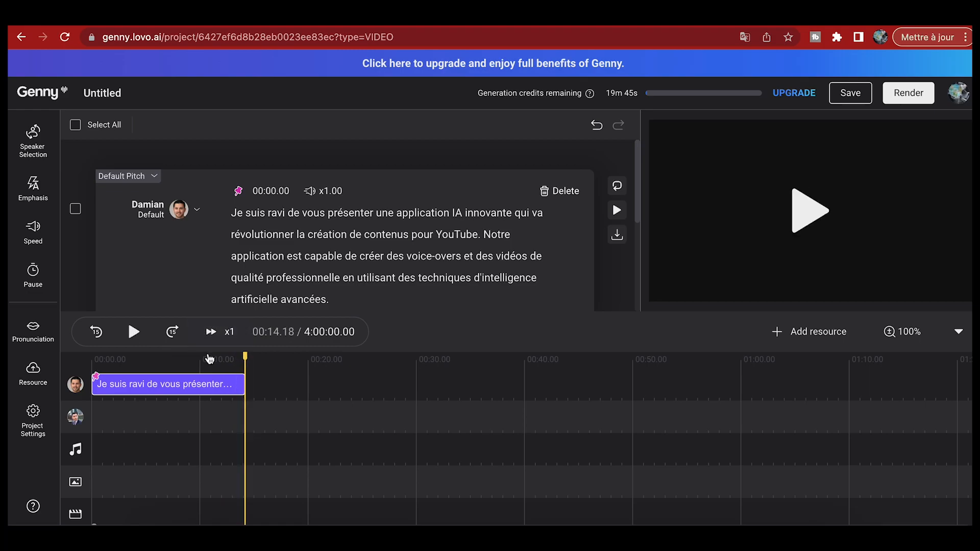
# Try the voice-over from its beginning at x0.5 play speed, and set the play speed back to x1.
pyautogui.click(230, 337)
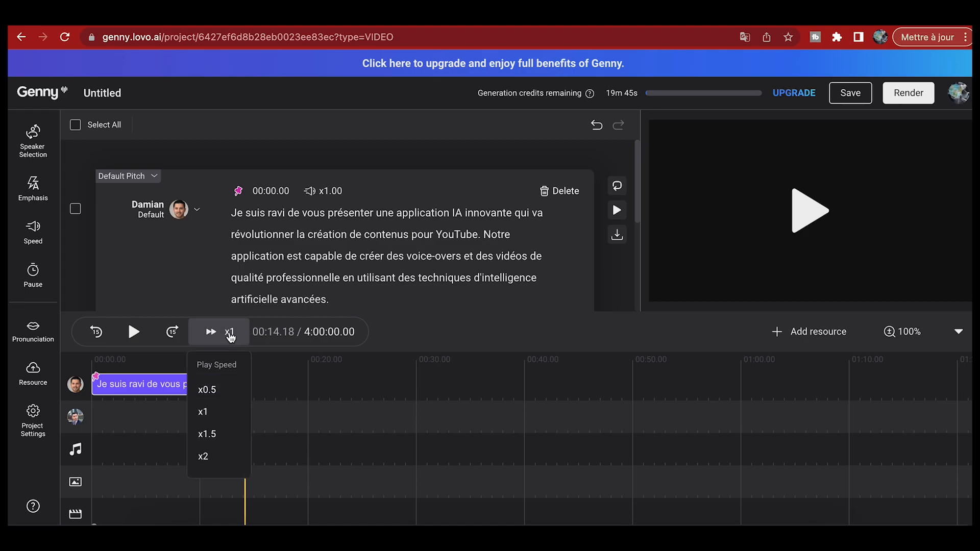
pyautogui.click(220, 391)
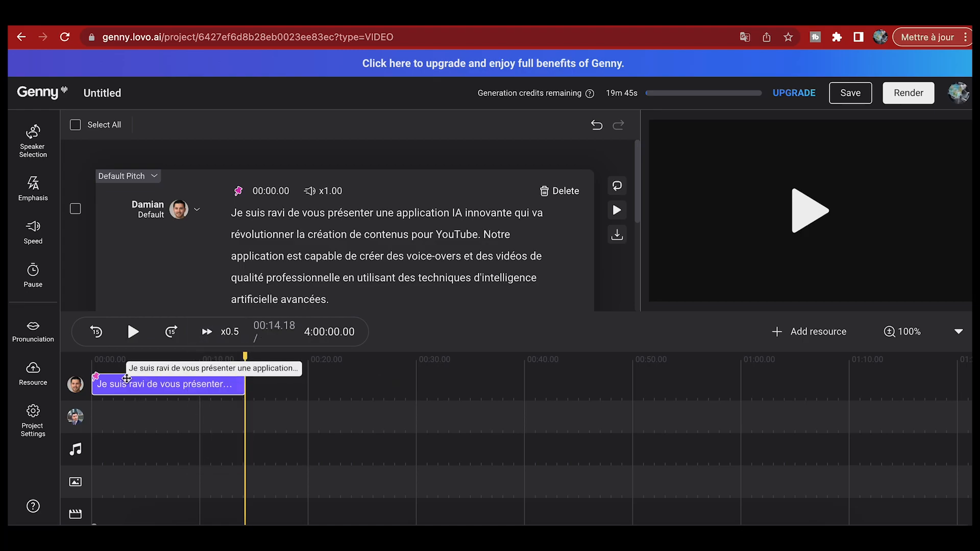
pyautogui.click(97, 360)
pyautogui.click(133, 333)
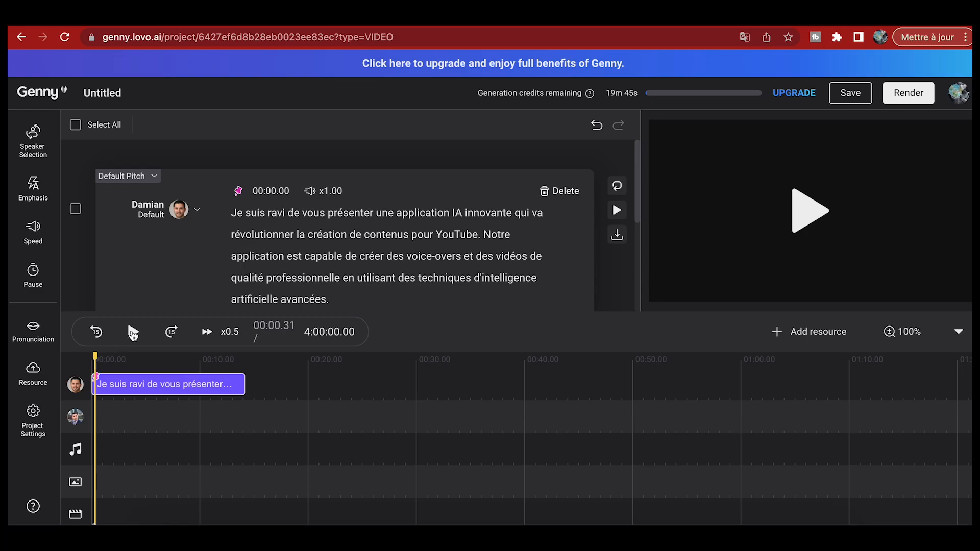
pyautogui.click(133, 333)
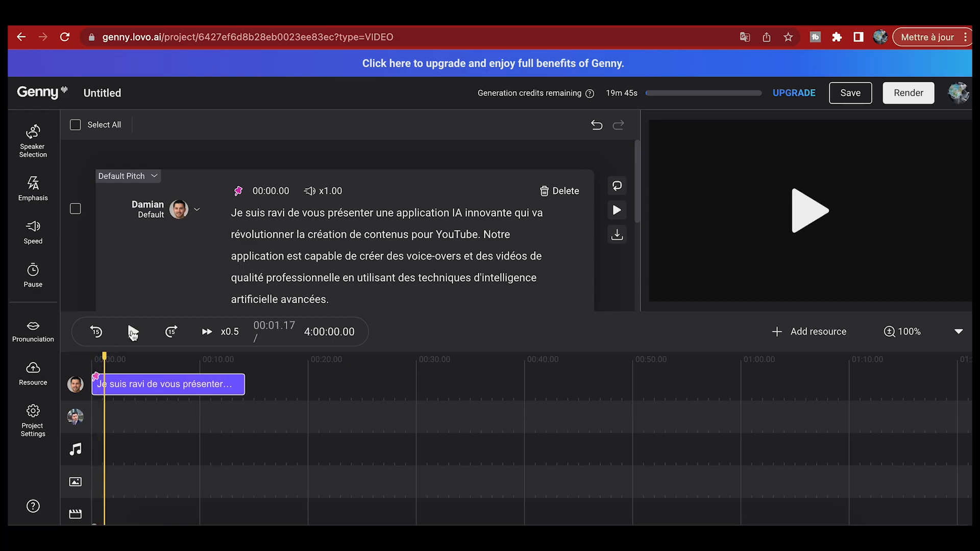
pyautogui.click(230, 332)
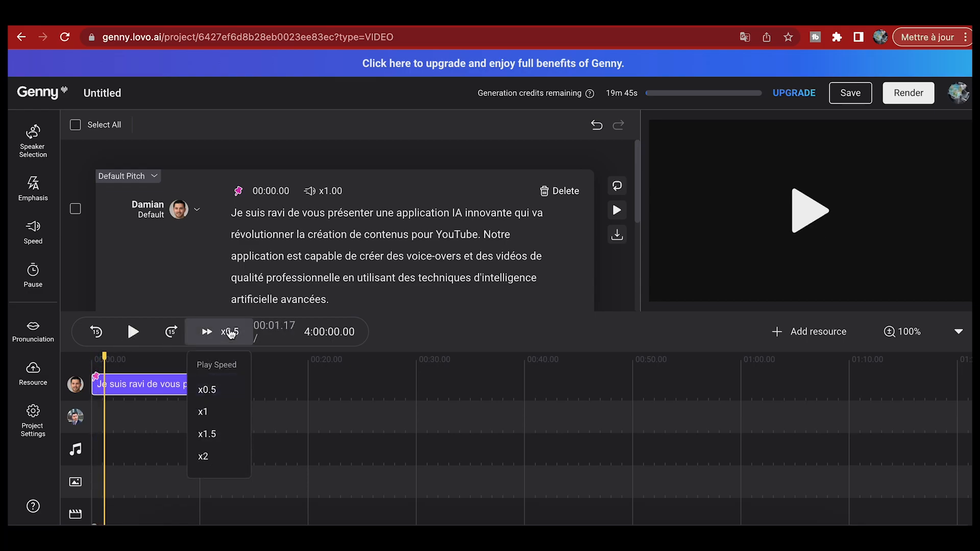
pyautogui.click(219, 417)
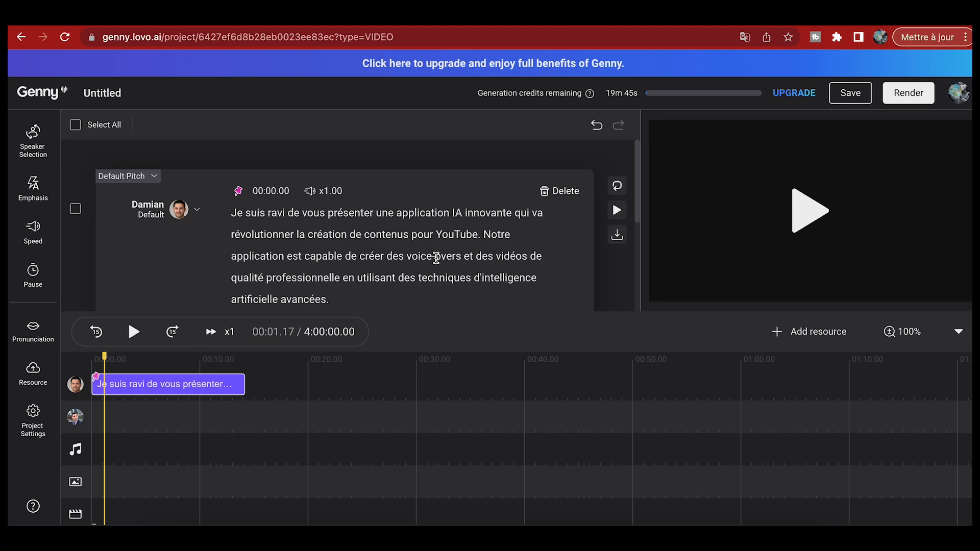
# Open the Pronunciation Editor and set its language to French - FR.
pyautogui.click(33, 329)
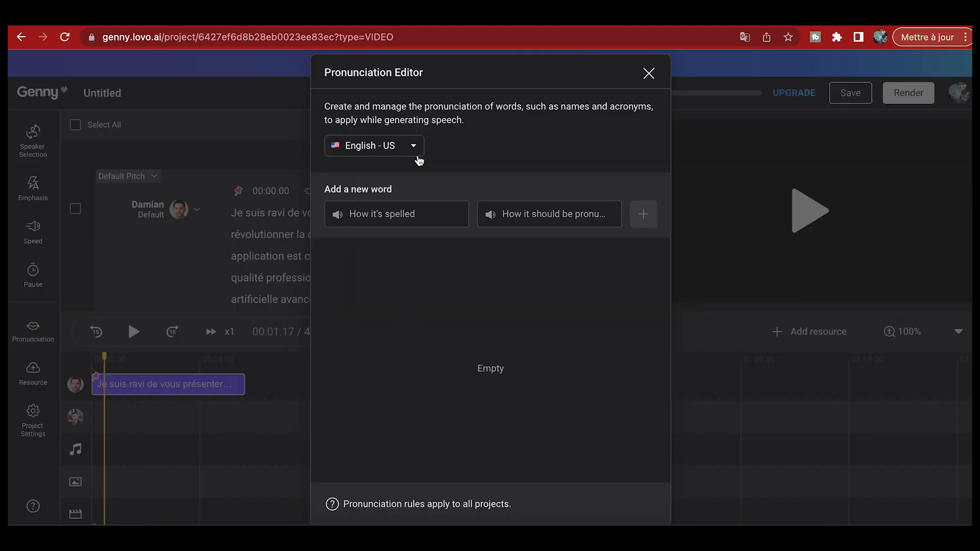
pyautogui.click(413, 149)
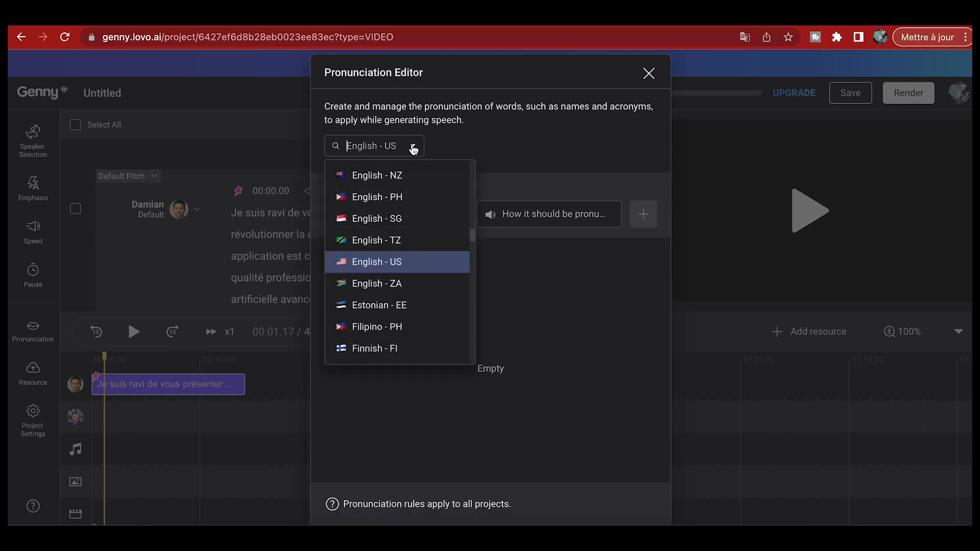
pyautogui.scroll(-5, 410, 261)
pyautogui.scroll(4, 410, 262)
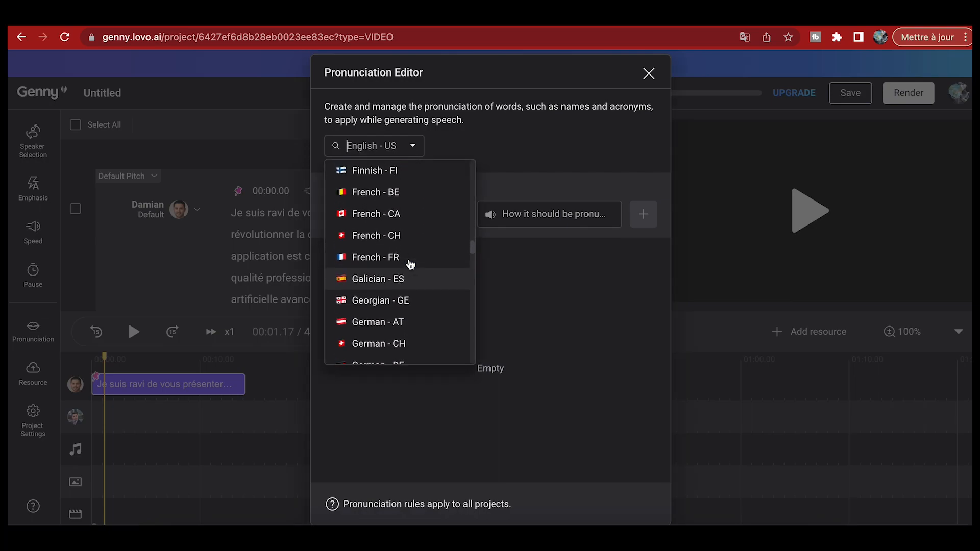
pyautogui.click(393, 258)
# Add a pronunciation rule for the word "IA" pronounced as "I A" and close the Pronunciation Editor.
pyautogui.click(390, 219)
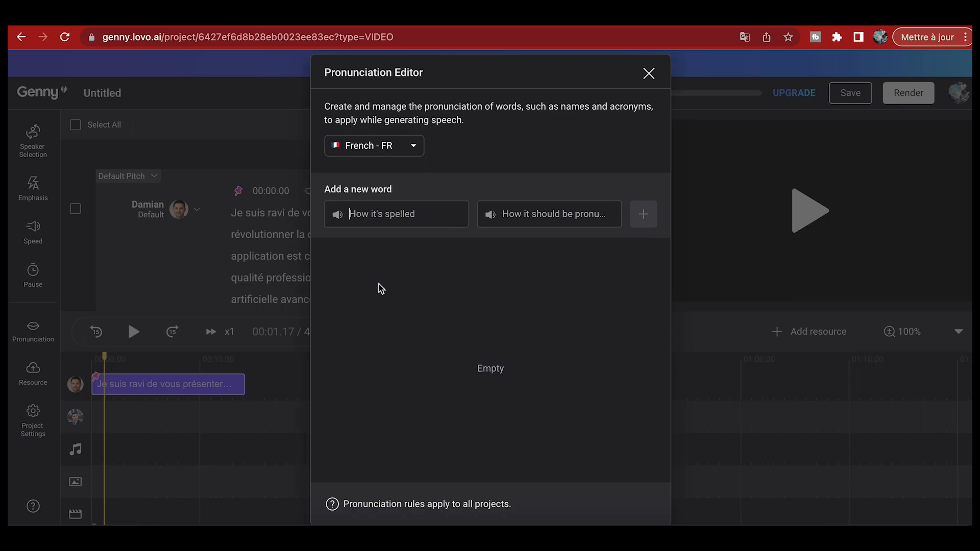
pyautogui.write('IA')
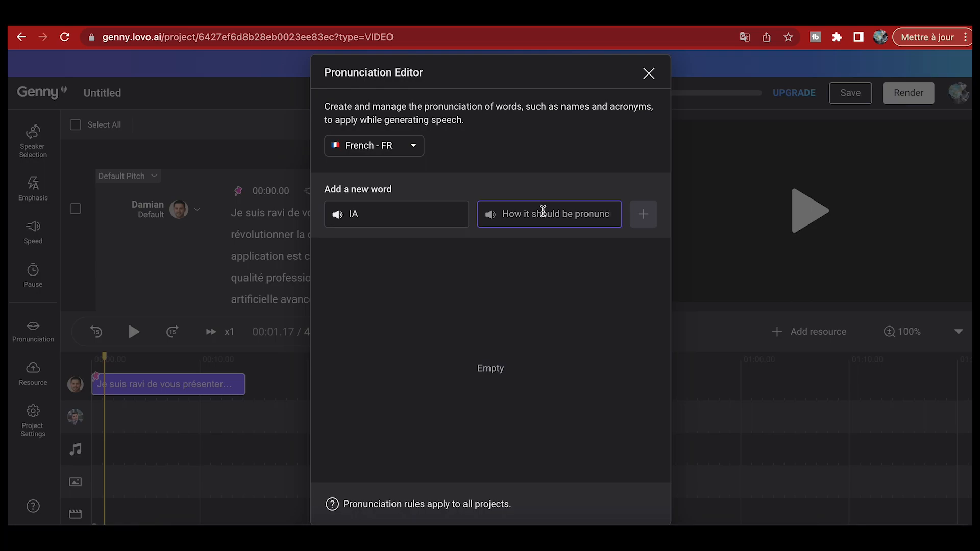
pyautogui.write('I A')
pyautogui.click(645, 220)
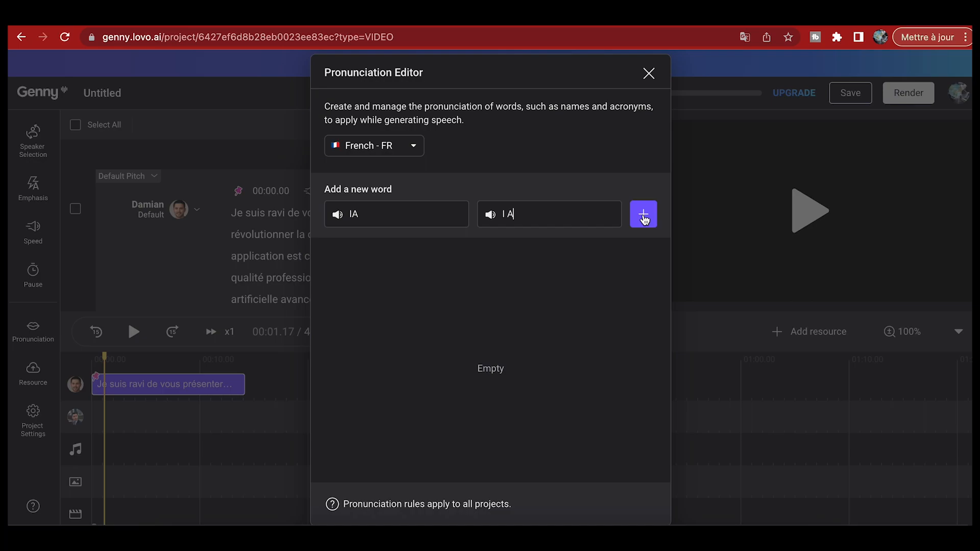
pyautogui.click(644, 214)
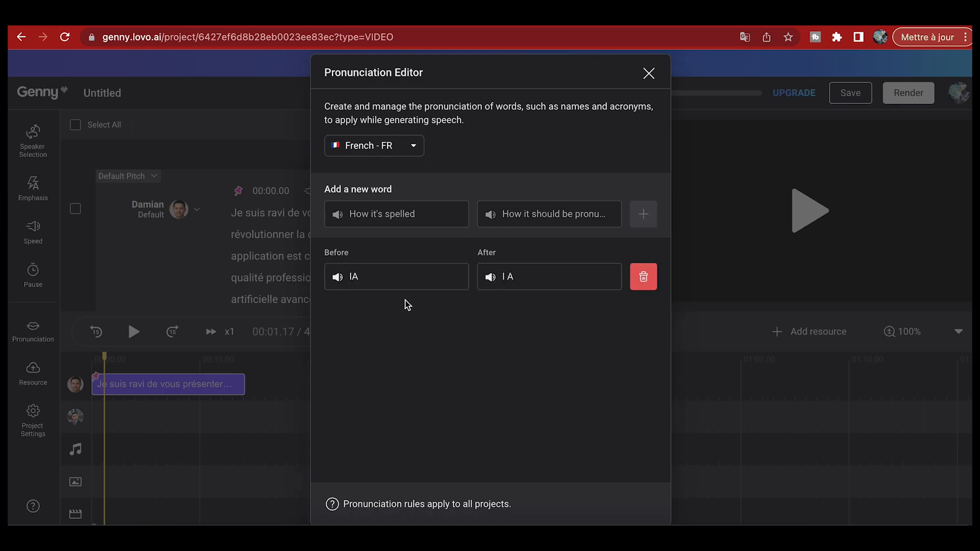
pyautogui.click(386, 280)
pyautogui.click(649, 75)
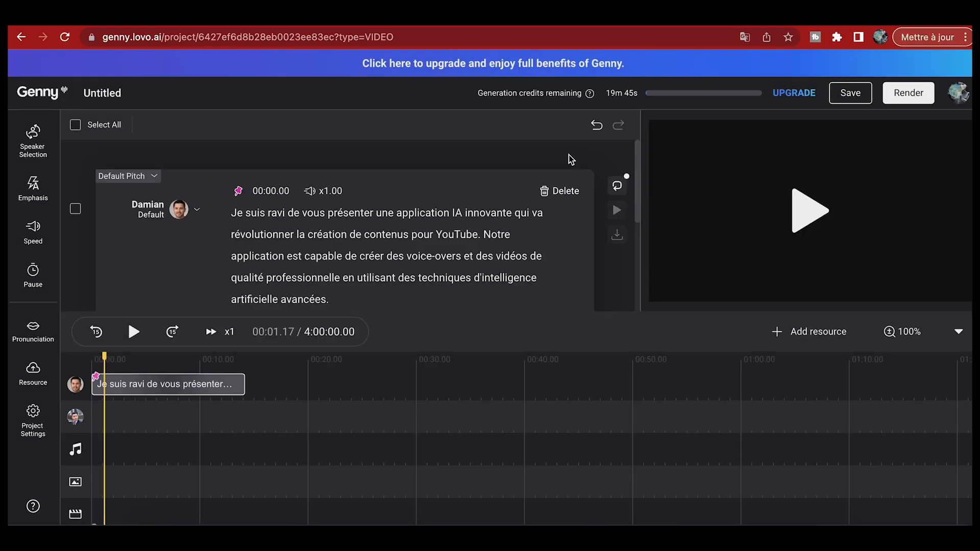
# Replace Damian's text block with a fresh one holding the same pasted French paragraph and assign Damian as its speaker.
pyautogui.moveTo(353, 301); pyautogui.dragTo(229, 219)
pyautogui.hotkey('ctrl', 'c')
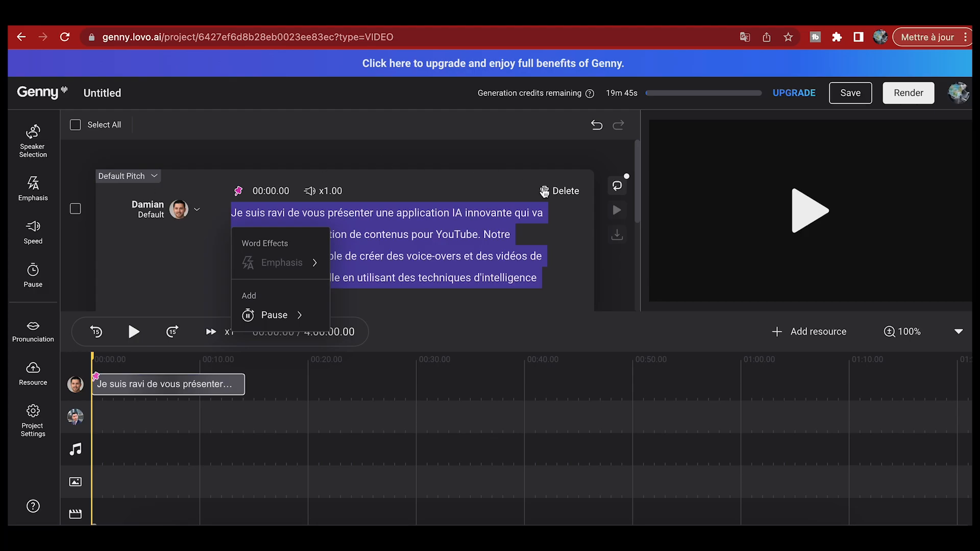
pyautogui.click(565, 191)
pyautogui.click(301, 214)
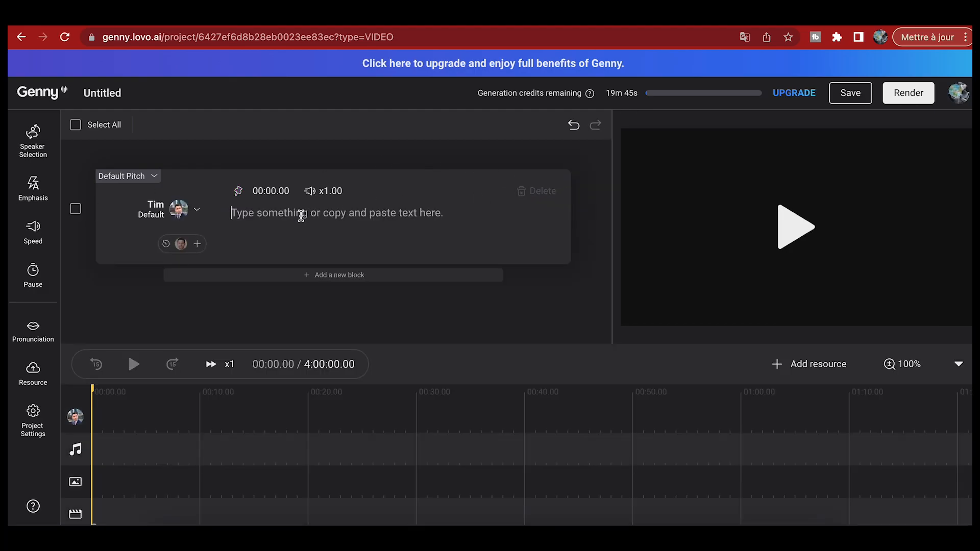
pyautogui.hotkey('ctrl', 'v')
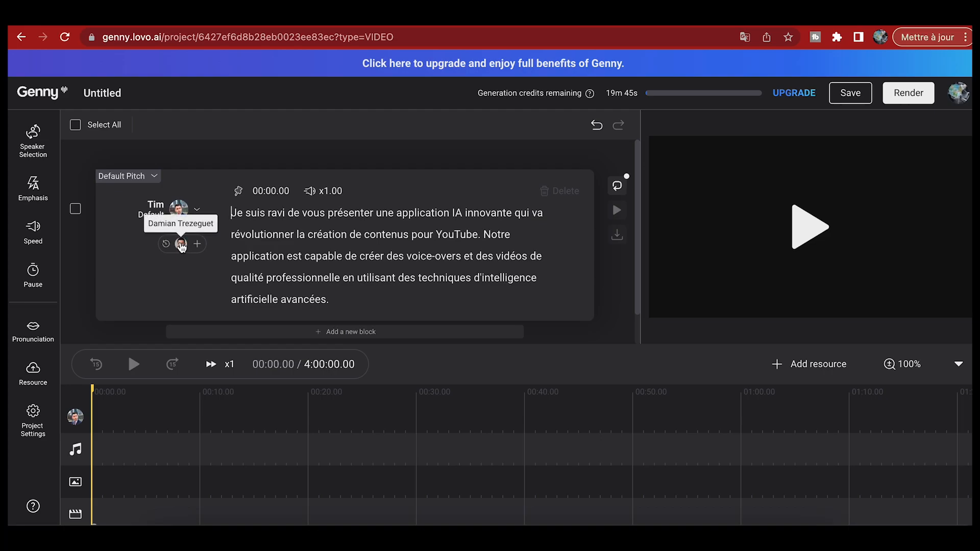
pyautogui.click(181, 244)
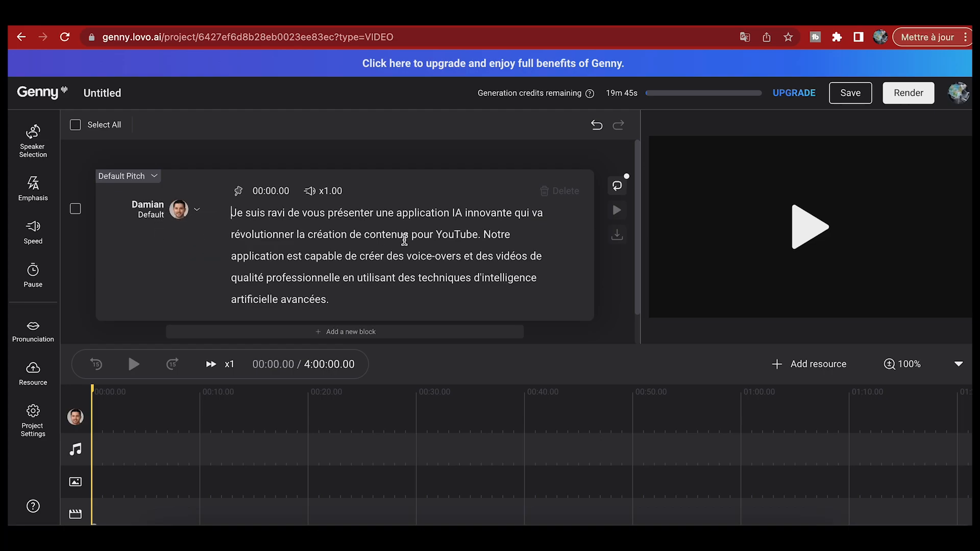
# Generate the speech for the new Damian block and listen to the first seconds of the voice-over.
pyautogui.click(617, 186)
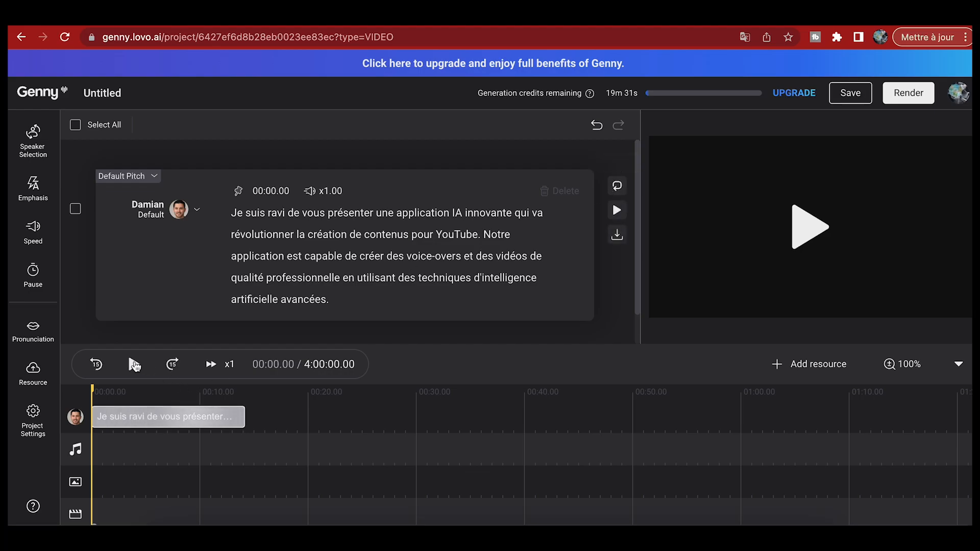
pyautogui.click(135, 364)
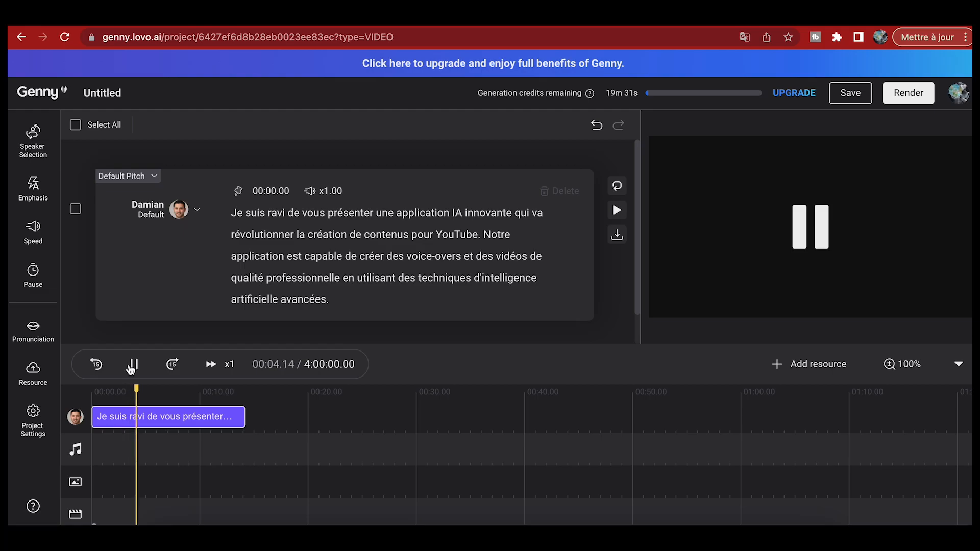
pyautogui.click(133, 365)
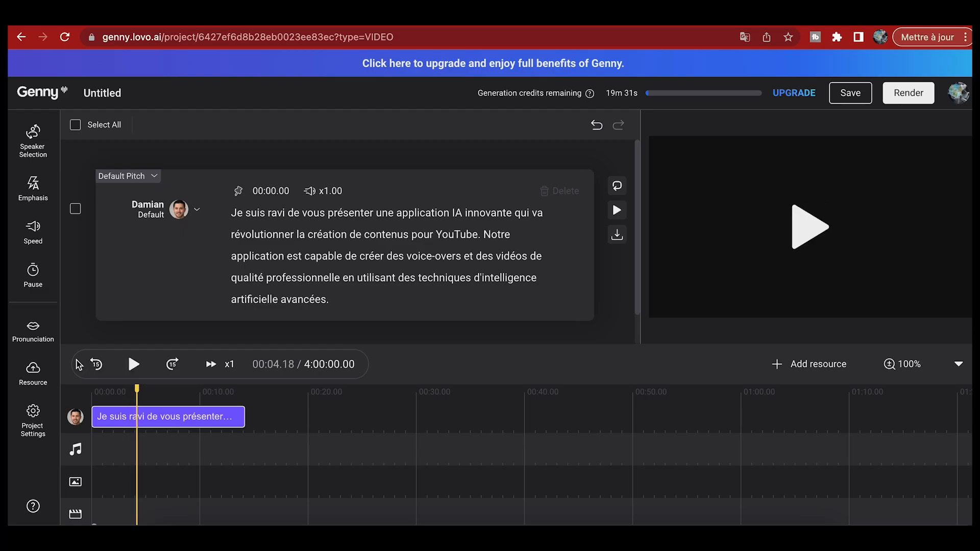
# Check the spelling and pronunciation entries of the "IA" rule in the Pronunciation Editor.
pyautogui.click(37, 333)
pyautogui.click(372, 277)
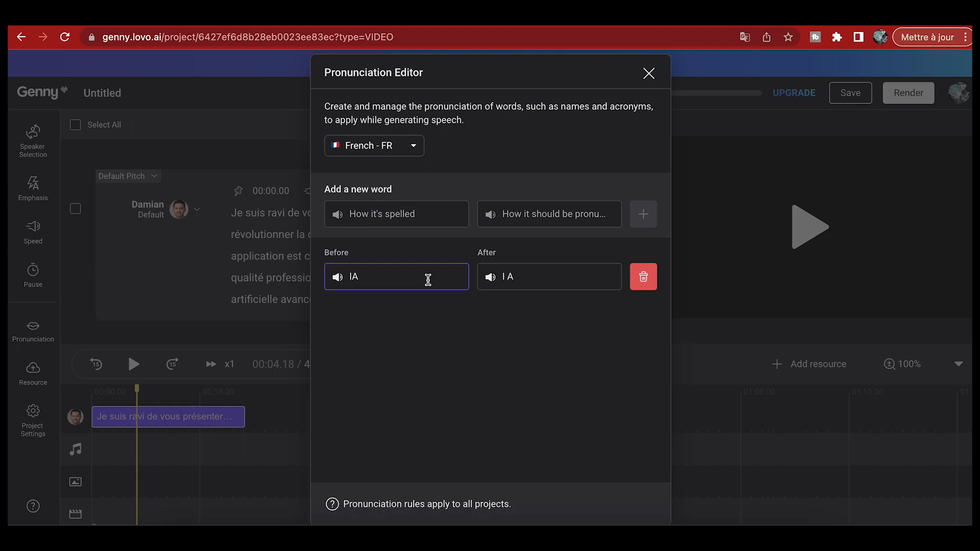
pyautogui.click(501, 285)
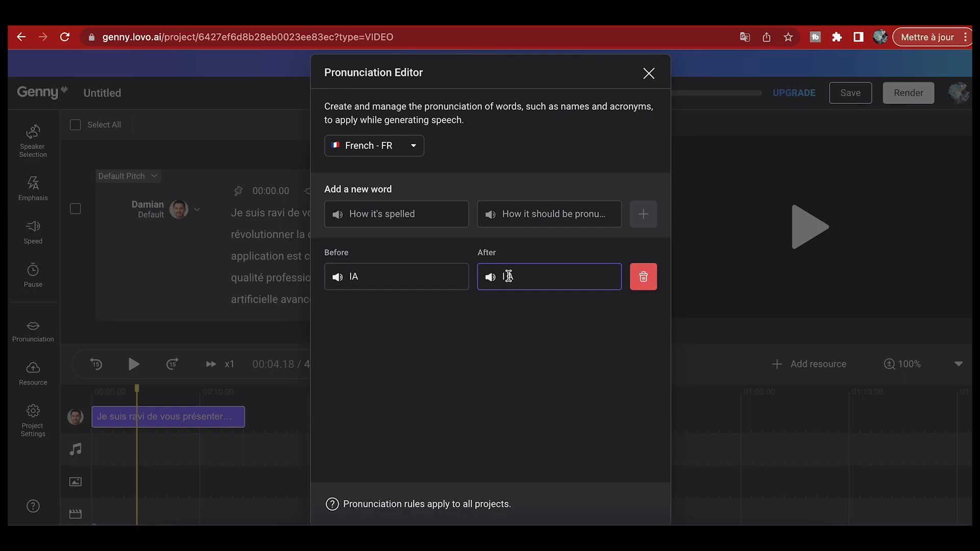
pyautogui.click(520, 424)
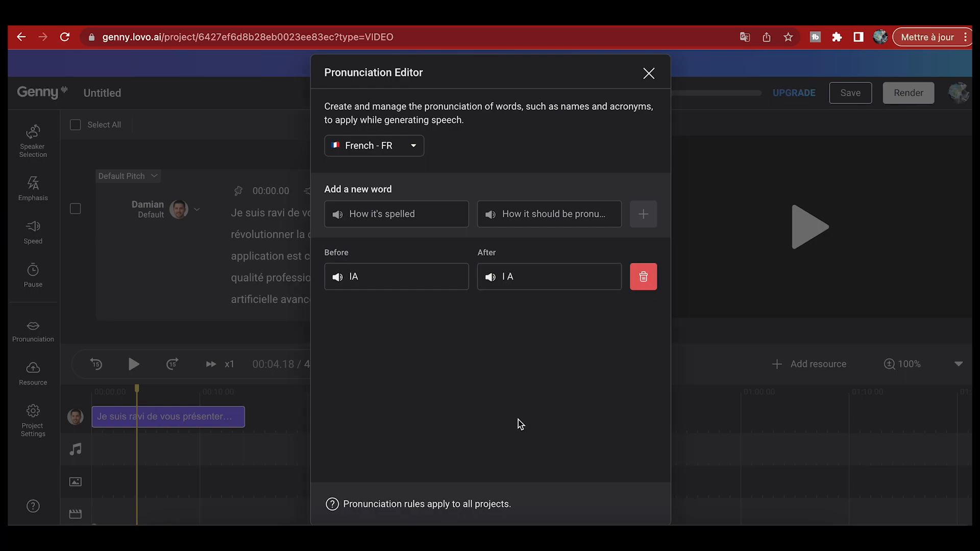
pyautogui.click(649, 75)
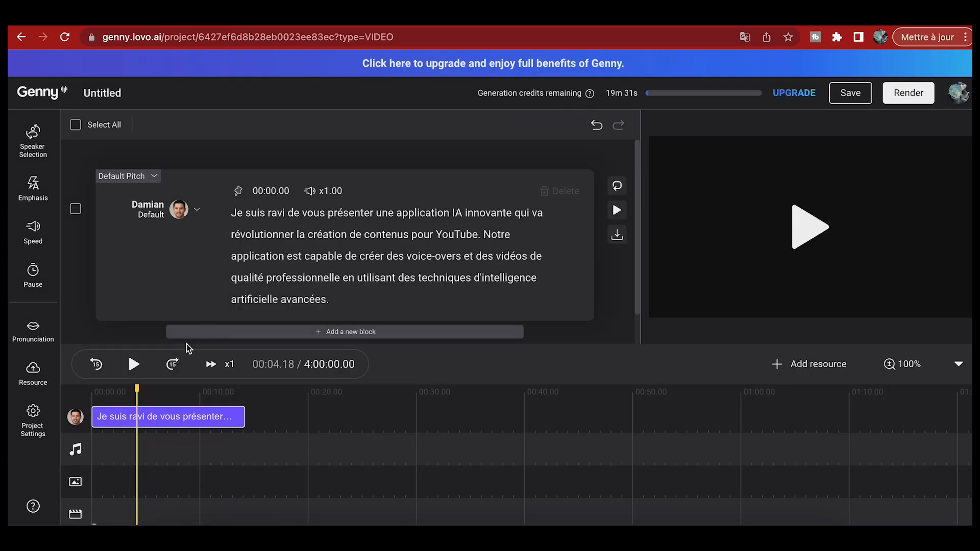
# Replay the opening part of the generated voice-over on the timeline to check how "IA" is pronounced.
pyautogui.moveTo(137, 388); pyautogui.dragTo(120, 387)
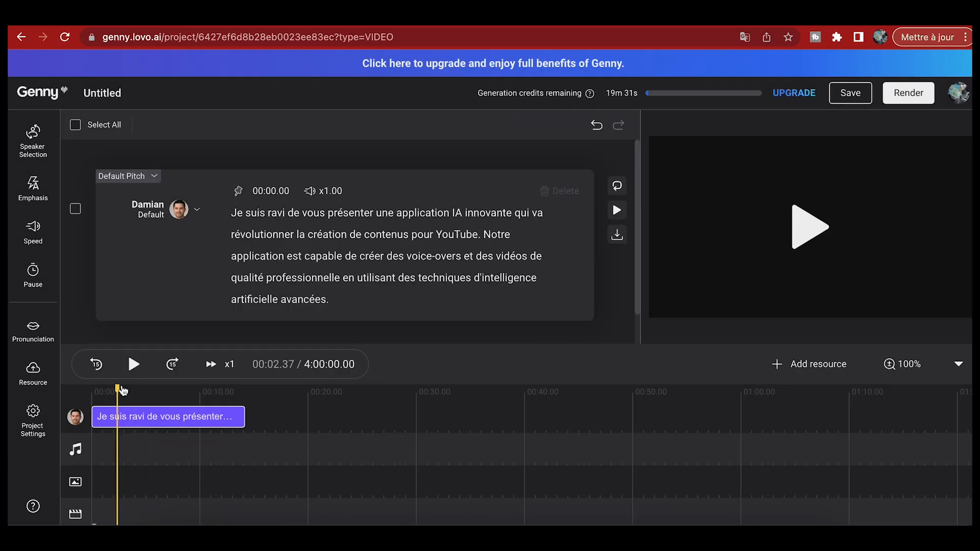
pyautogui.click(133, 365)
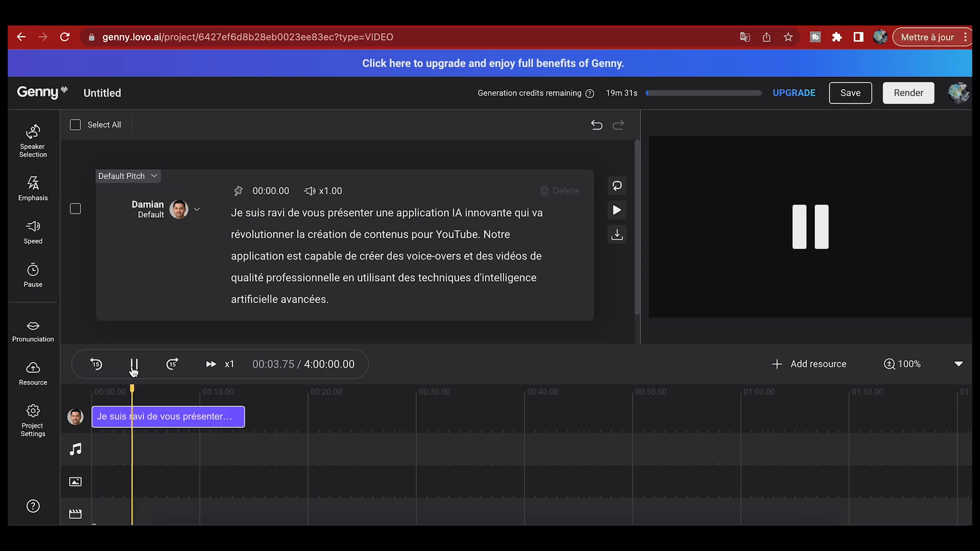
pyautogui.click(96, 365)
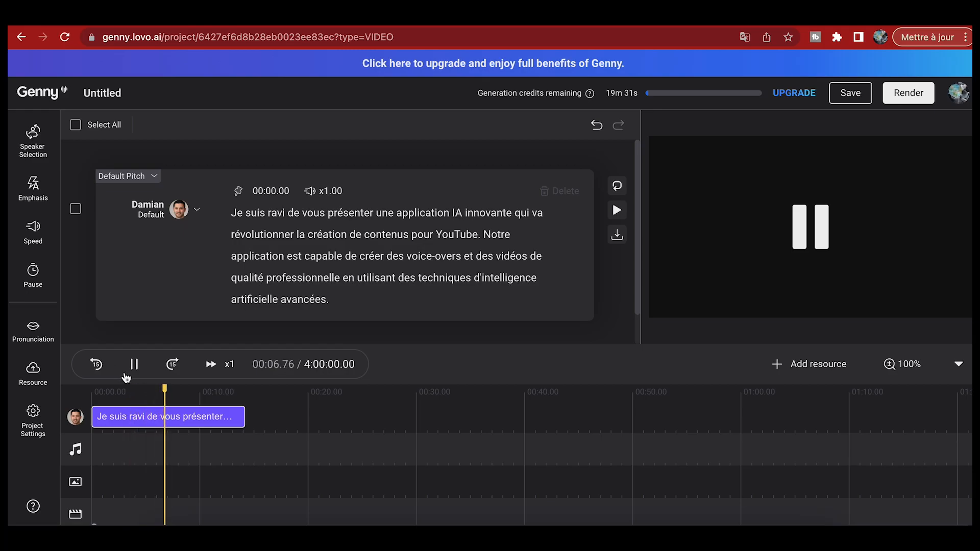
pyautogui.click(133, 364)
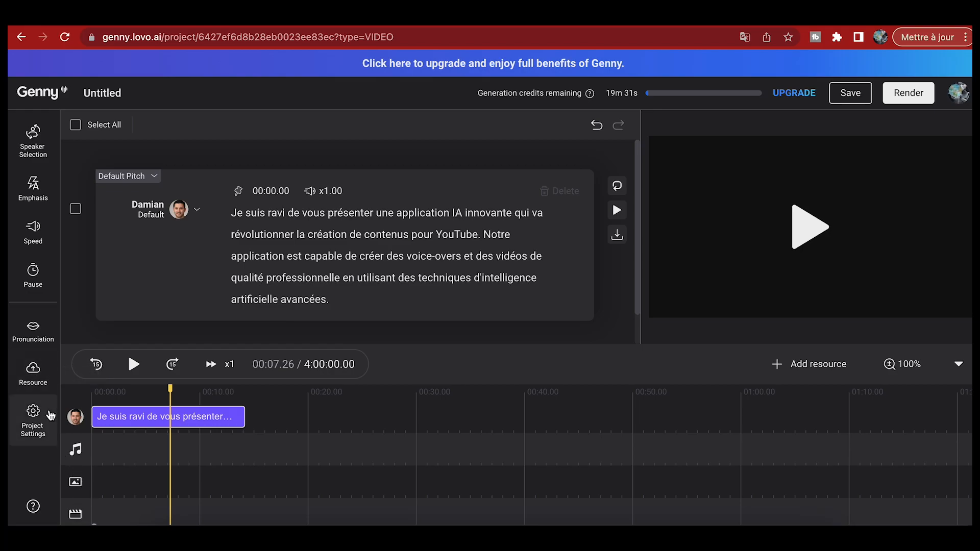
# Add the Pixabay image of colourful jumping silhouettes to the project.
pyautogui.click(34, 372)
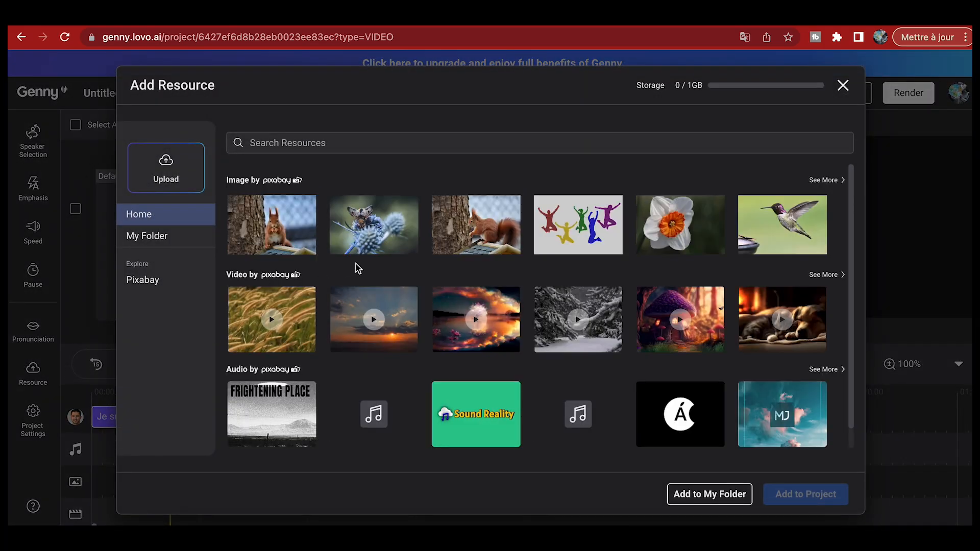
pyautogui.click(605, 240)
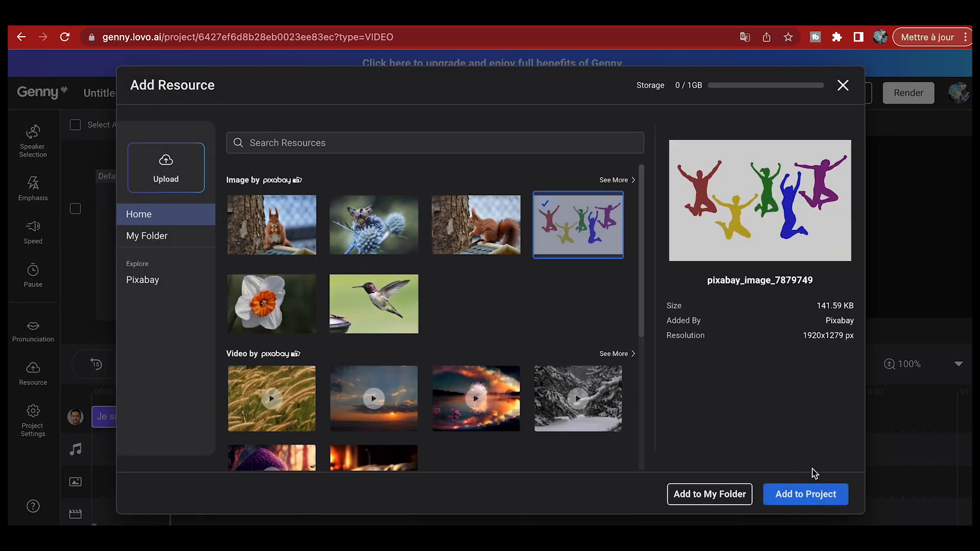
pyautogui.click(806, 495)
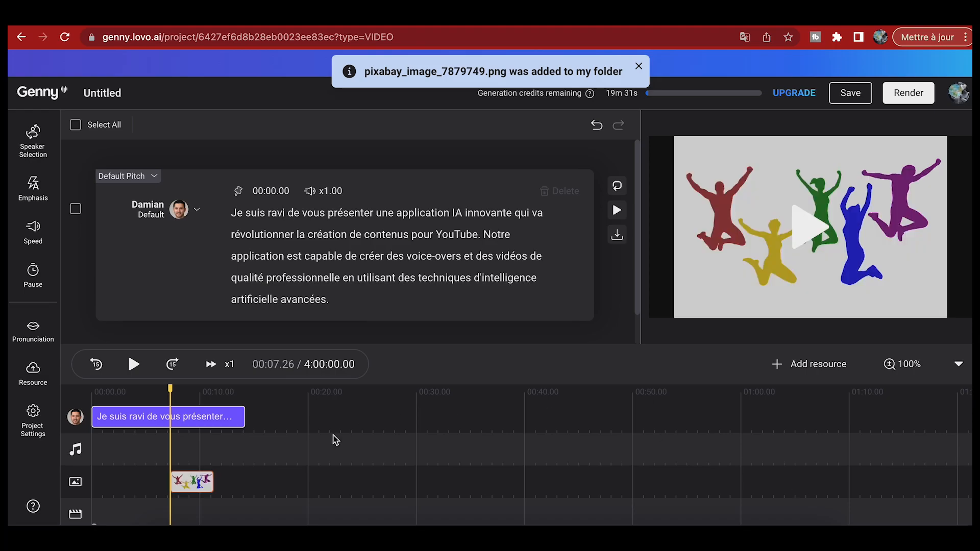
# Stretch the silhouettes image clip on the timeline so it spans the whole voice-over from start to end.
pyautogui.click(193, 480)
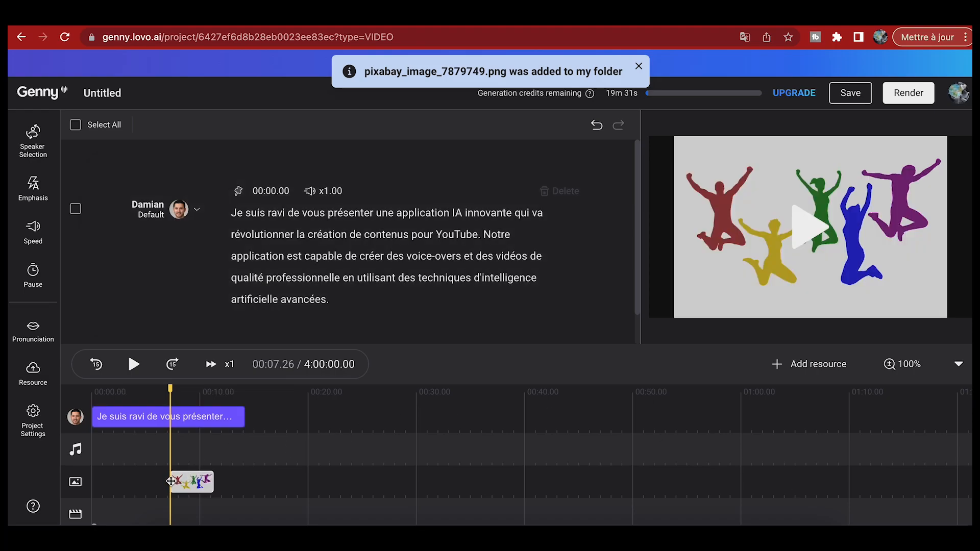
pyautogui.moveTo(170, 481); pyautogui.dragTo(83, 481)
pyautogui.click(188, 482)
pyautogui.moveTo(175, 482); pyautogui.dragTo(93, 482)
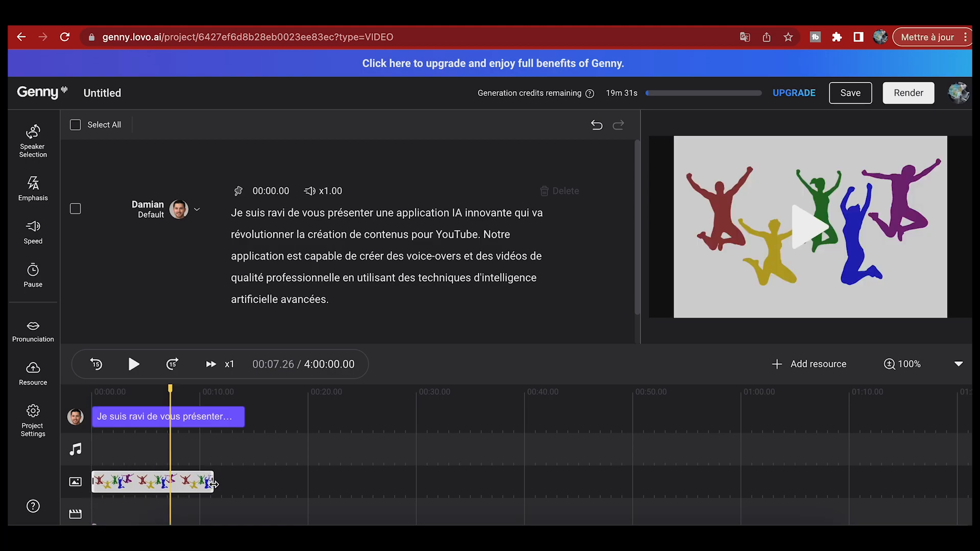
pyautogui.moveTo(213, 483); pyautogui.dragTo(245, 483)
# Play the first seconds of the timeline from the start to preview the image with the voice-over.
pyautogui.moveTo(170, 392); pyautogui.dragTo(93, 391)
pyautogui.click(134, 364)
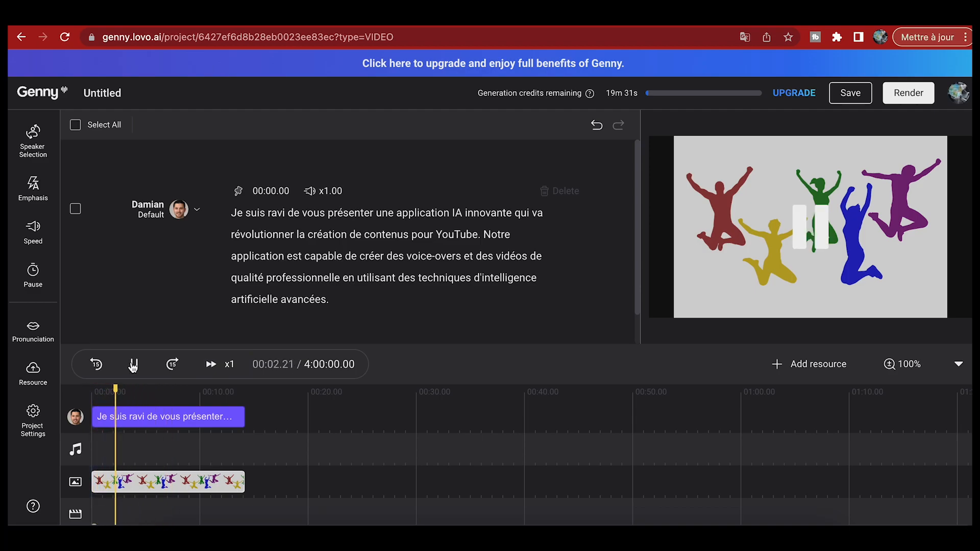
pyautogui.click(134, 365)
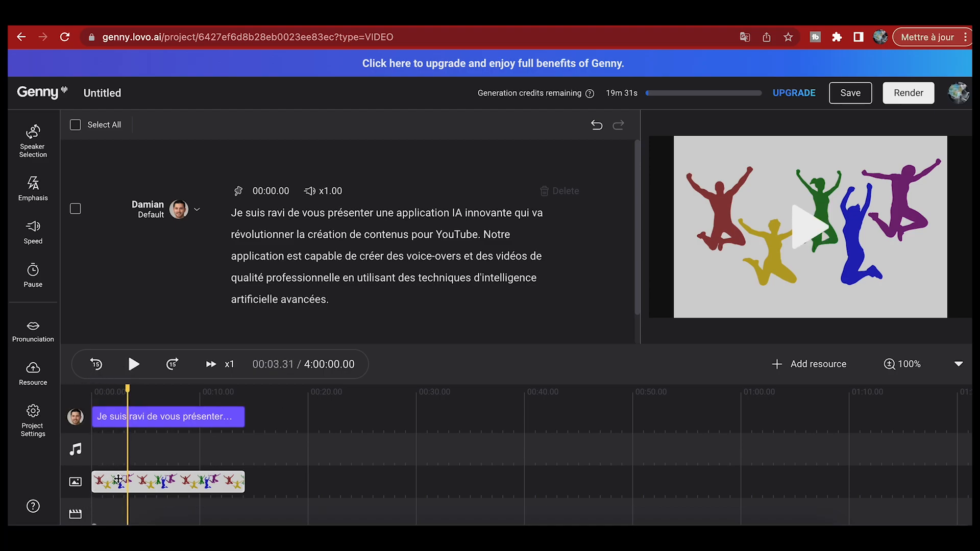
# Add the Pixabay video of a sunset in a cloudy sky to the project and align it with the timeline's start.
pyautogui.click(32, 372)
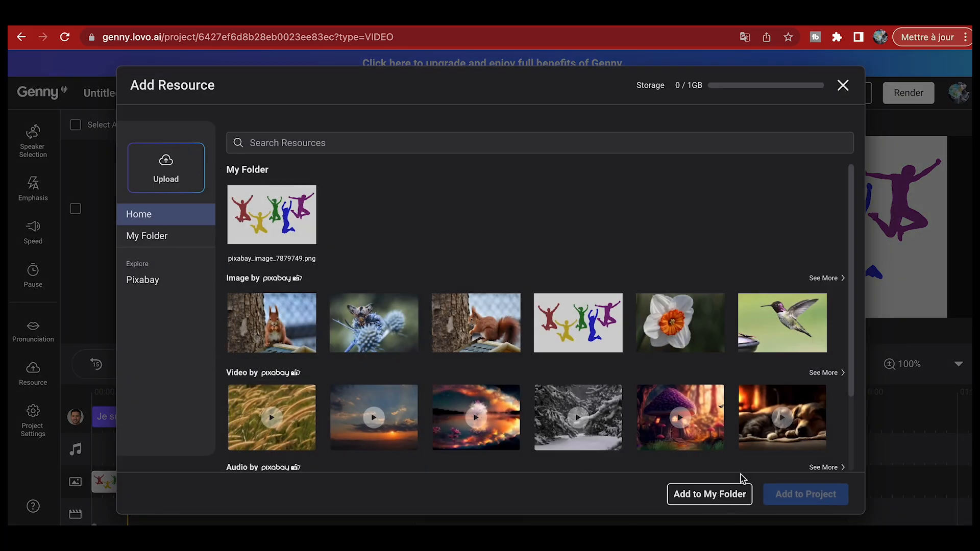
pyautogui.scroll(-4, 754, 405)
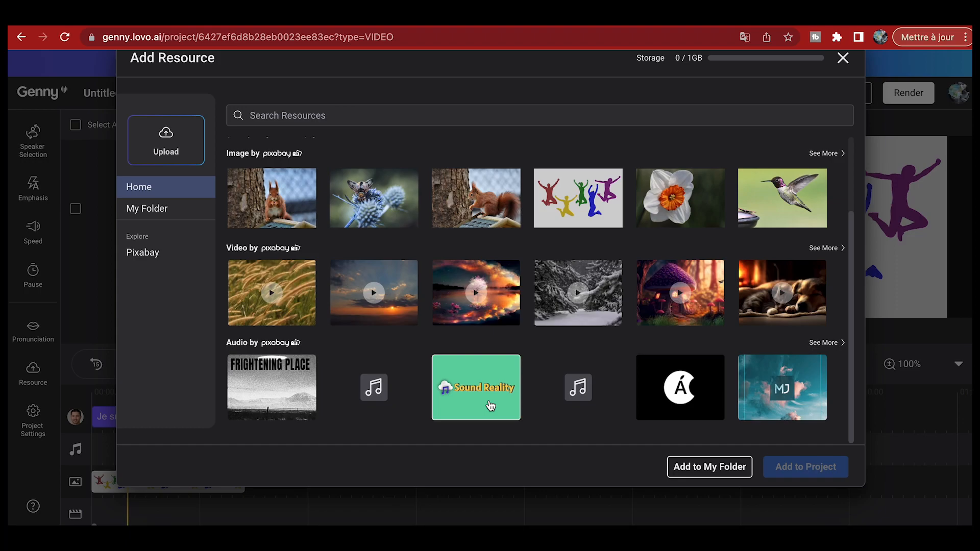
pyautogui.click(380, 297)
pyautogui.click(803, 466)
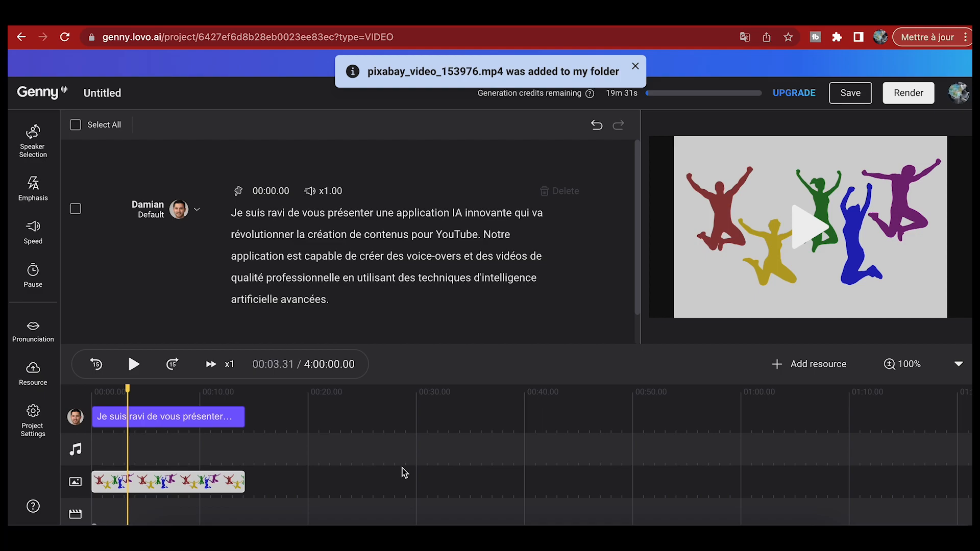
pyautogui.hscroll(1, 346, 452)
pyautogui.hscroll(-1, 305, 468)
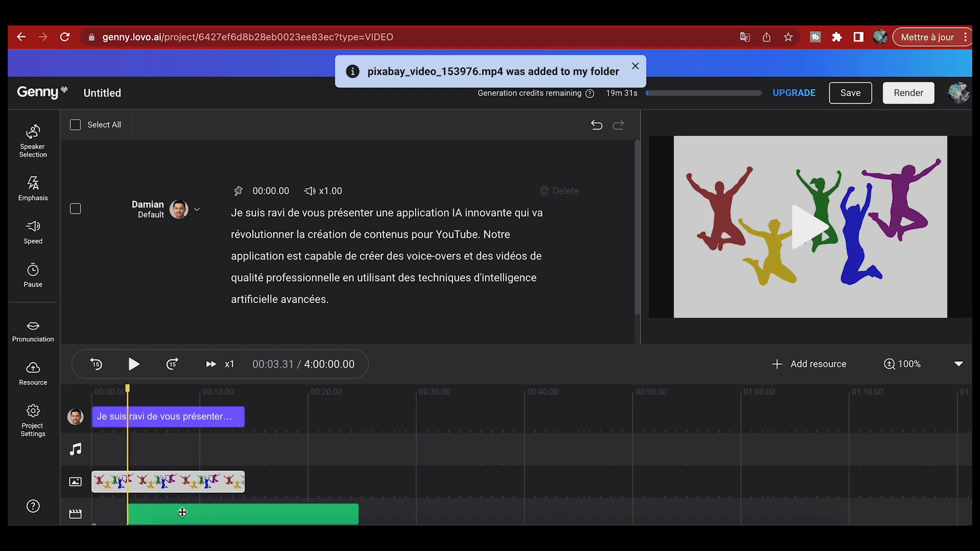
pyautogui.moveTo(182, 518); pyautogui.dragTo(146, 517)
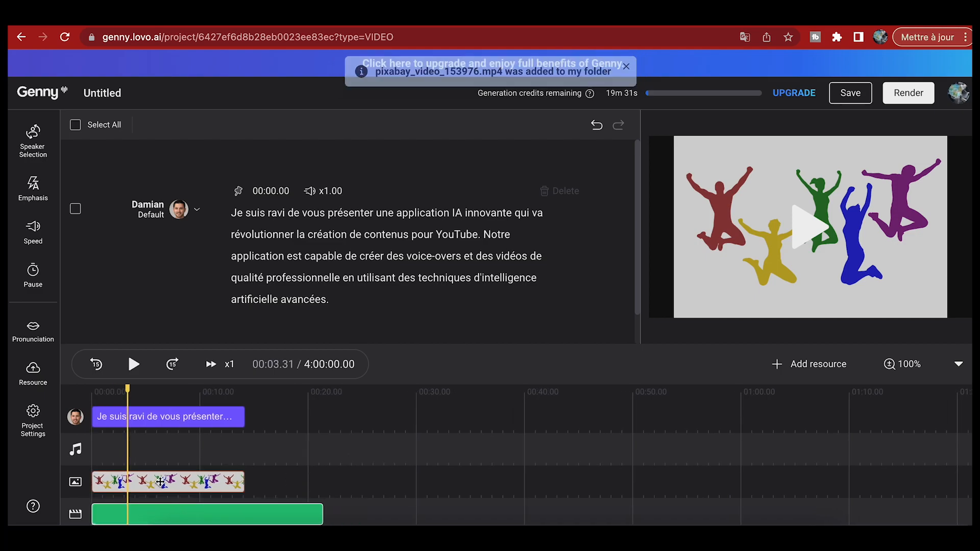
# Shorten the image clip to about 2 seconds near the 6-second mark, trim the sunset video to the voice-over's length, and preview the result.
pyautogui.moveTo(246, 486); pyautogui.dragTo(150, 482)
pyautogui.moveTo(320, 514); pyautogui.dragTo(242, 515)
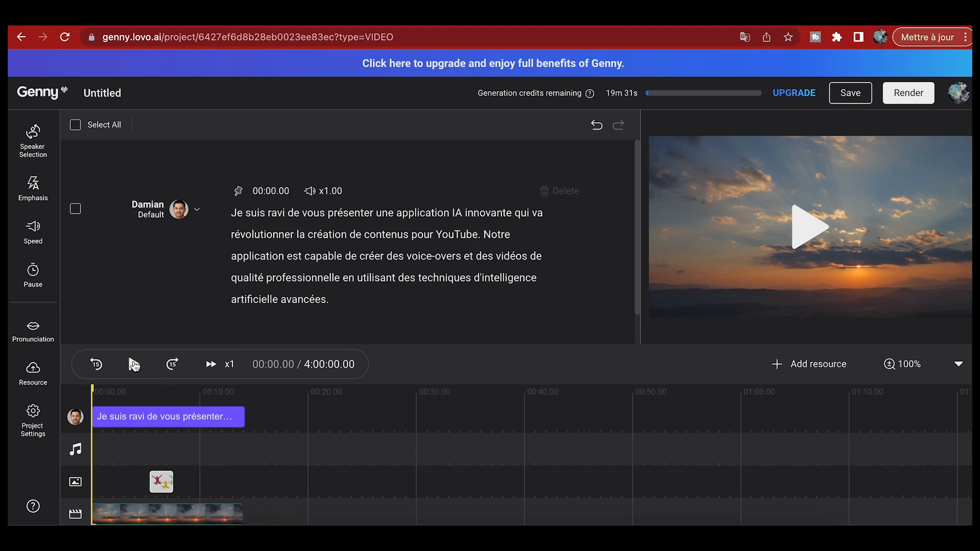
pyautogui.click(133, 365)
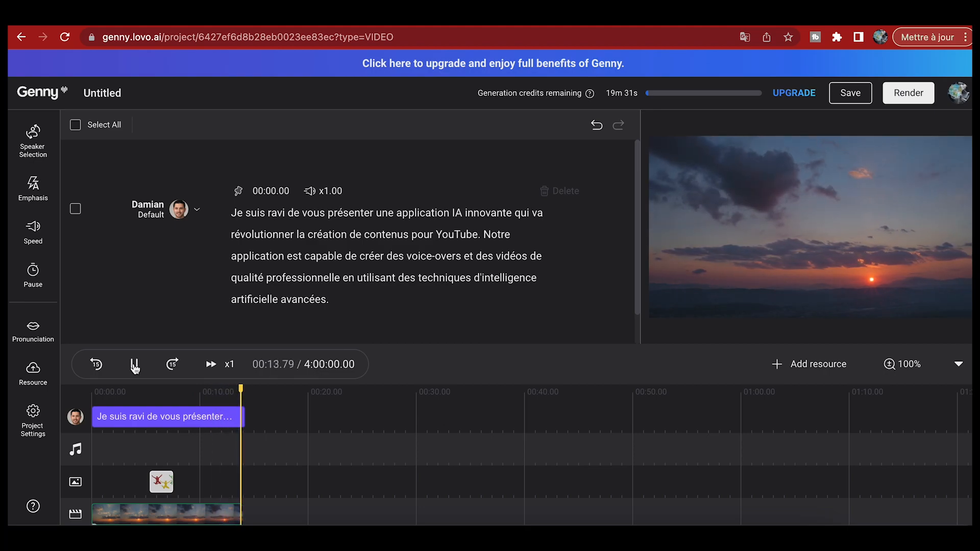
# Add the Pixabay track "Inspiring Upbeat Corporate Pop (More Than Once)" to the project and move it to the start of the timeline.
pyautogui.click(31, 371)
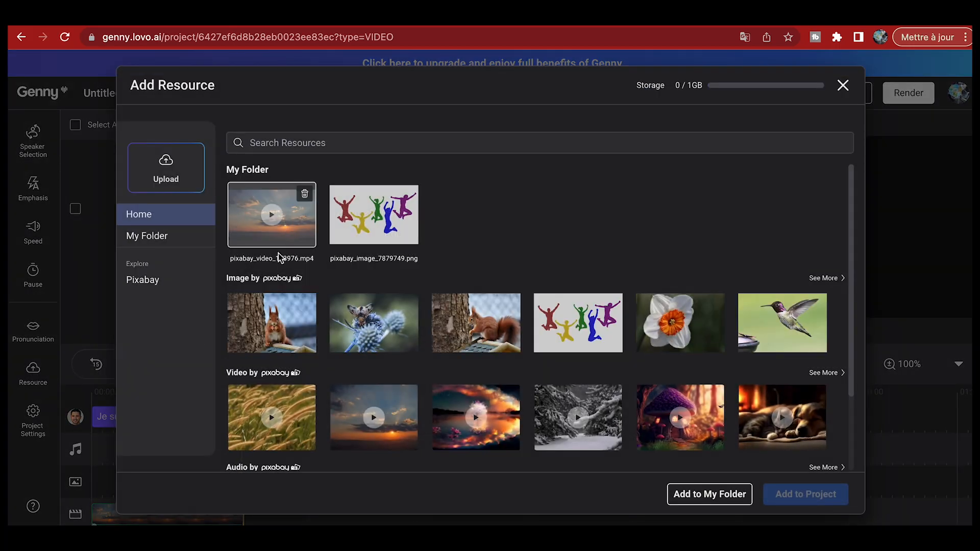
pyautogui.scroll(-2, 301, 369)
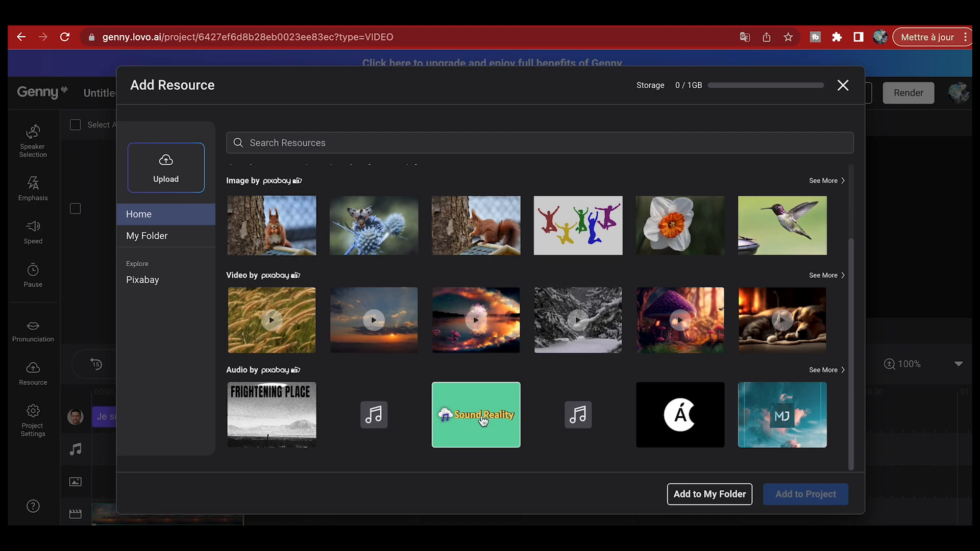
pyautogui.click(769, 418)
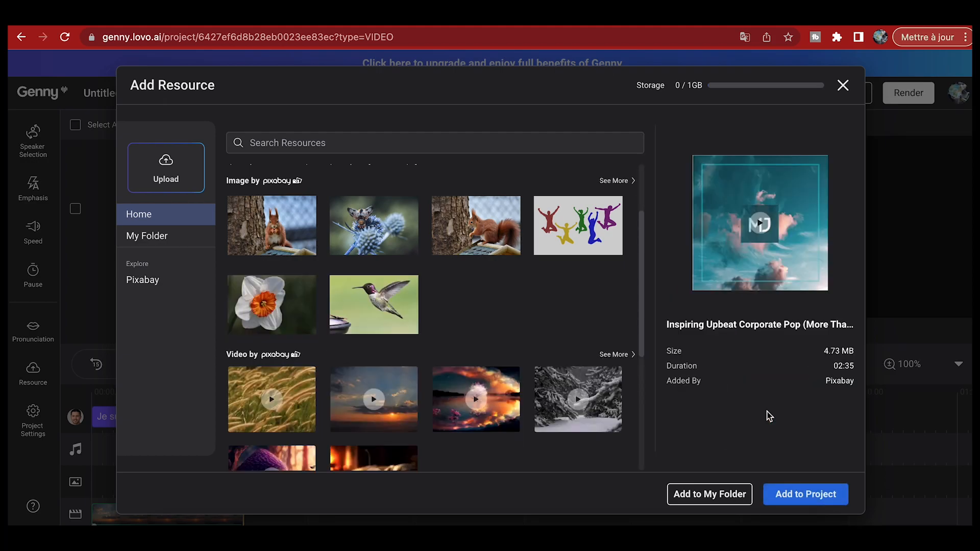
pyautogui.click(794, 498)
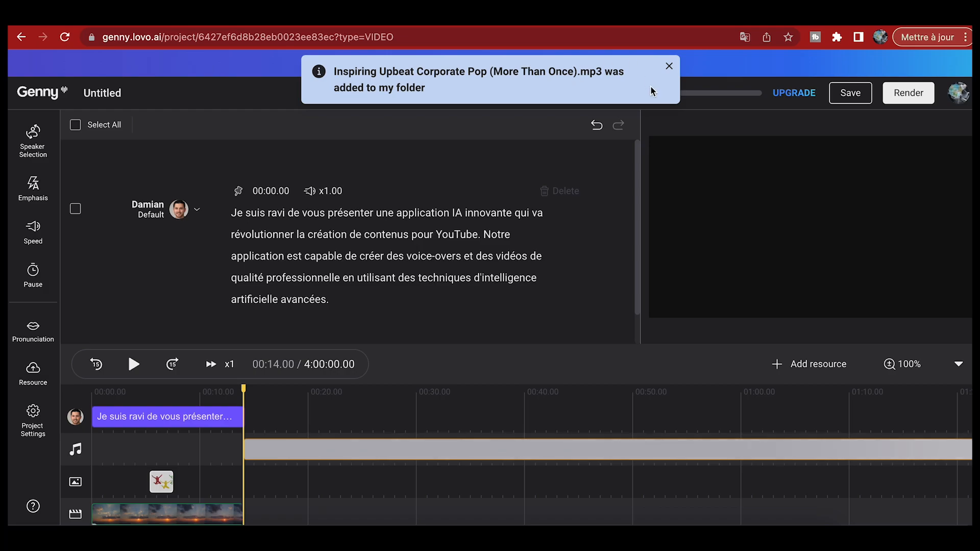
pyautogui.click(289, 454)
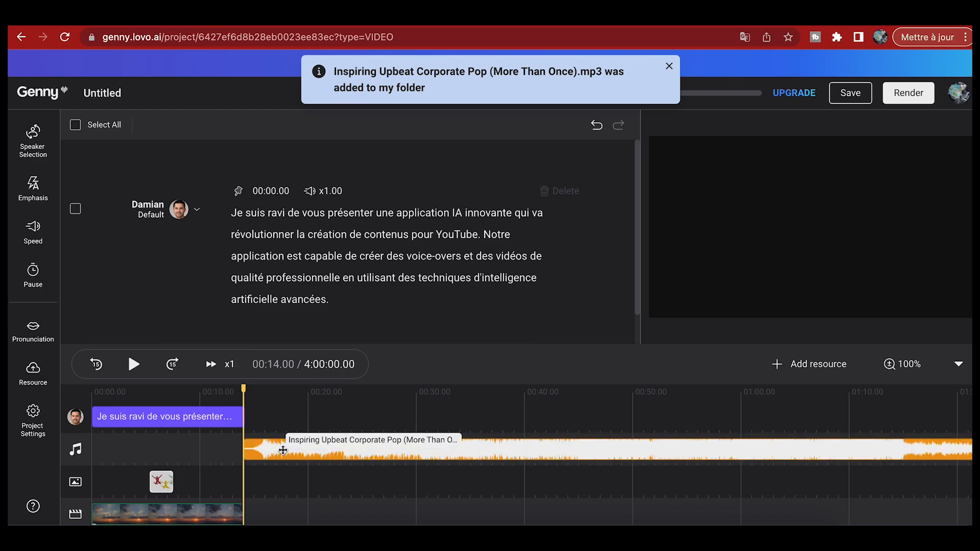
pyautogui.moveTo(286, 453); pyautogui.dragTo(136, 454)
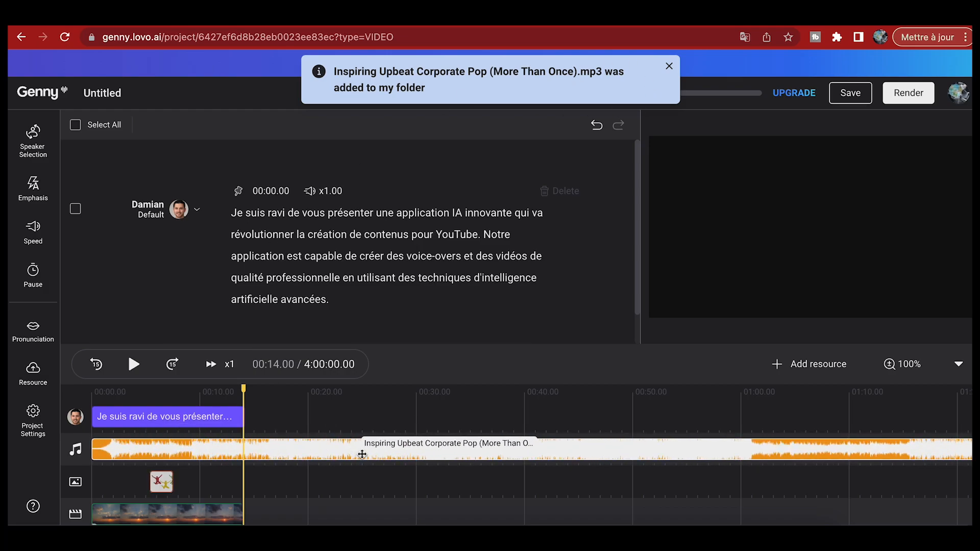
# Play the opening seconds from the timeline's start to preview the voice-over with music, image and video.
pyautogui.moveTo(245, 389); pyautogui.dragTo(92, 389)
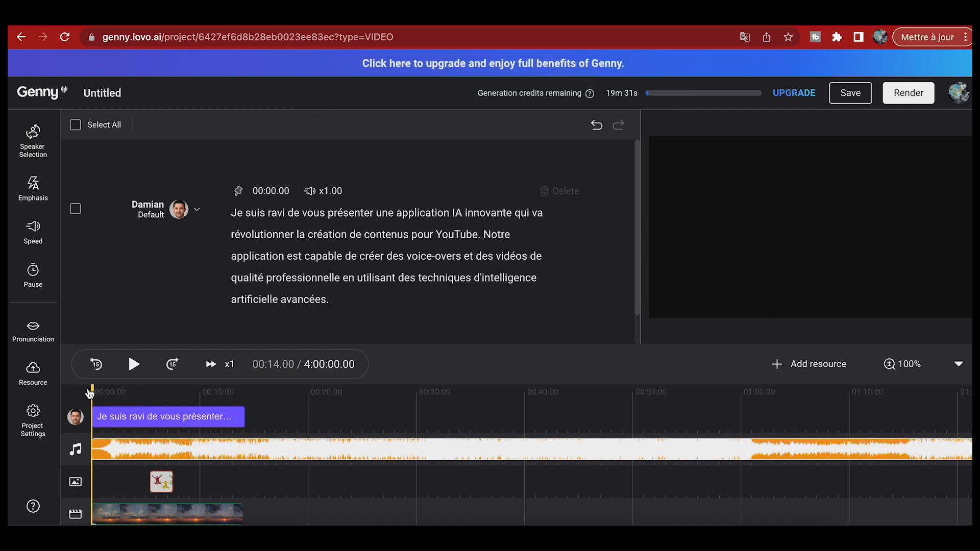
pyautogui.click(133, 364)
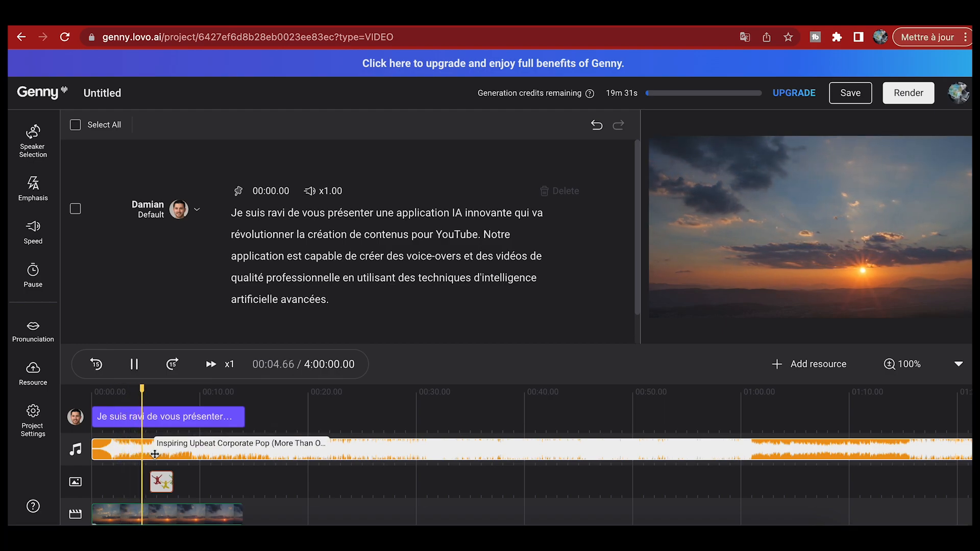
pyautogui.click(134, 364)
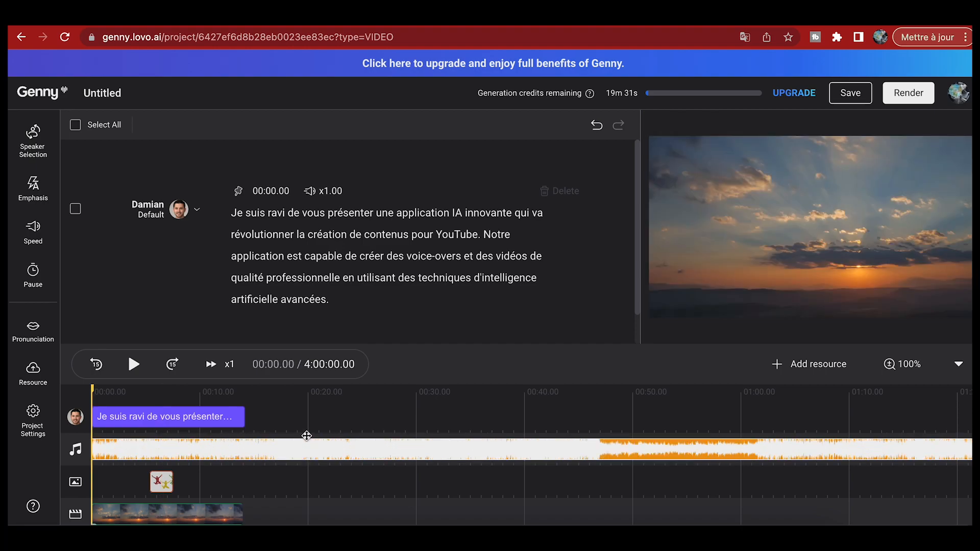
pyautogui.moveTo(307, 436); pyautogui.dragTo(304, 437)
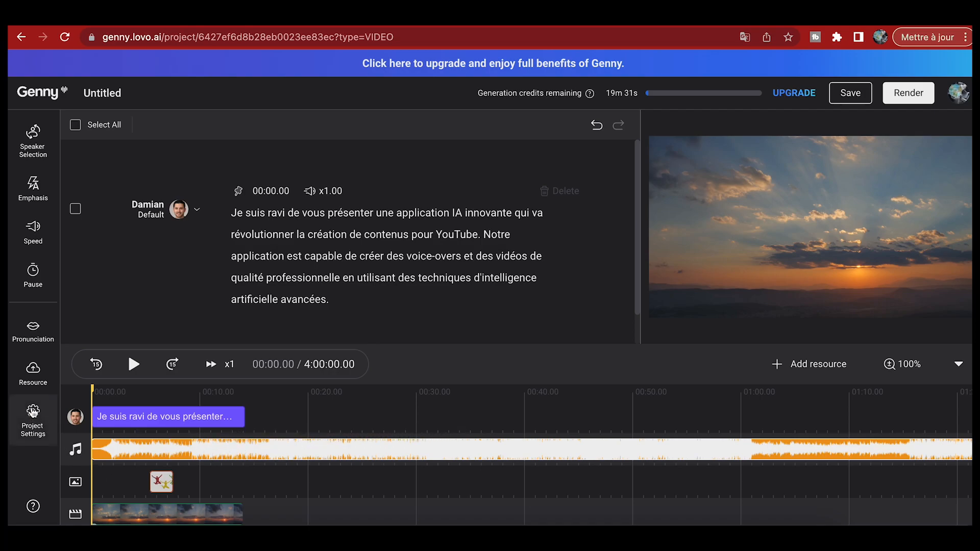
# Check the generation and view options in the project settings, and collapse and re-expand the timeline.
pyautogui.click(32, 418)
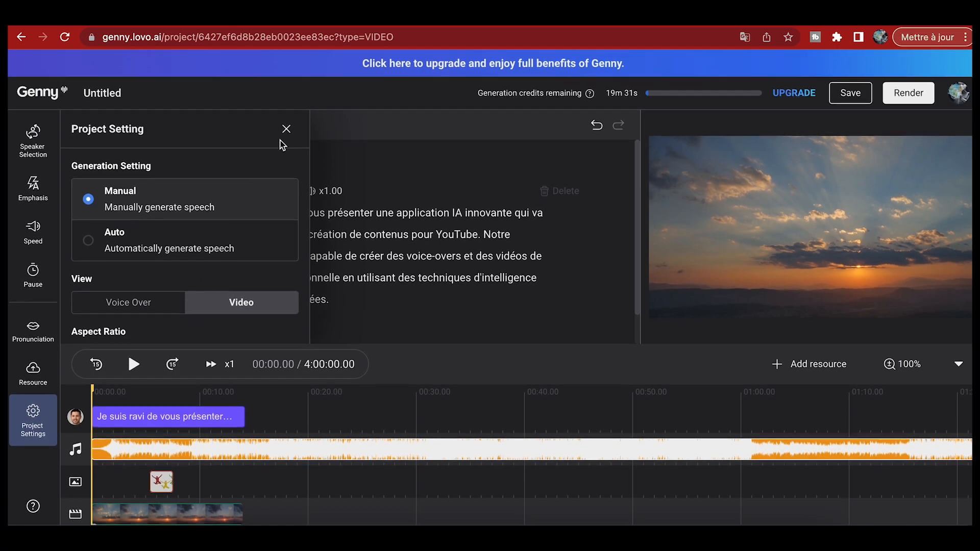
pyautogui.click(286, 131)
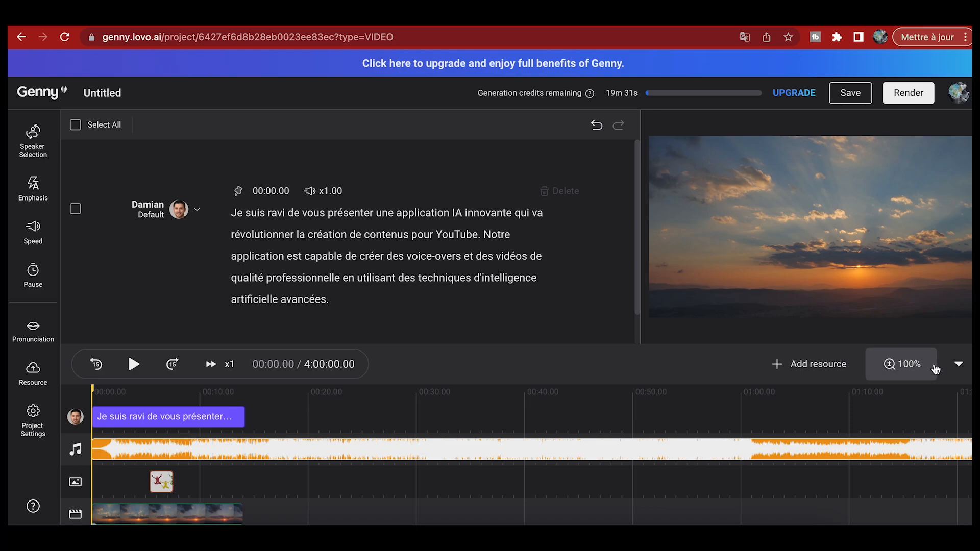
pyautogui.click(958, 365)
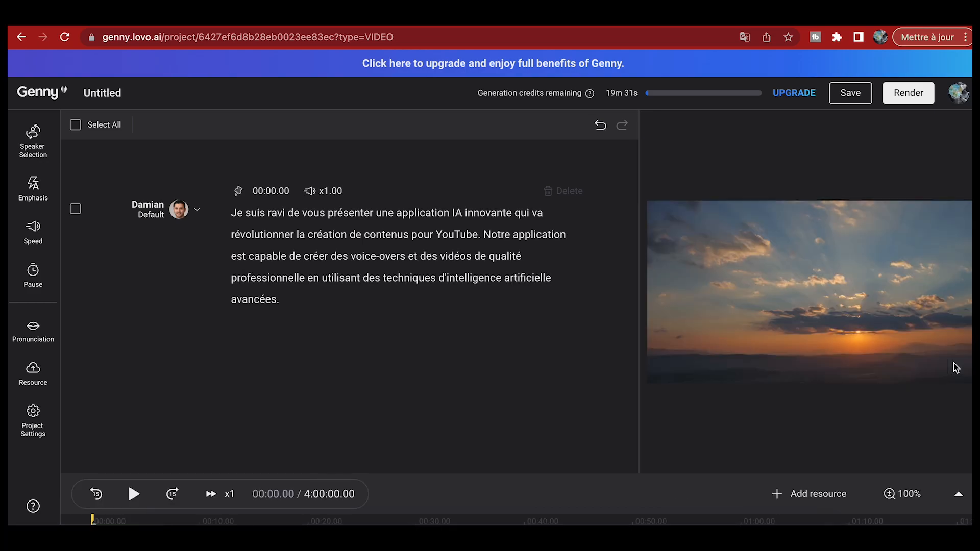
pyautogui.click(959, 495)
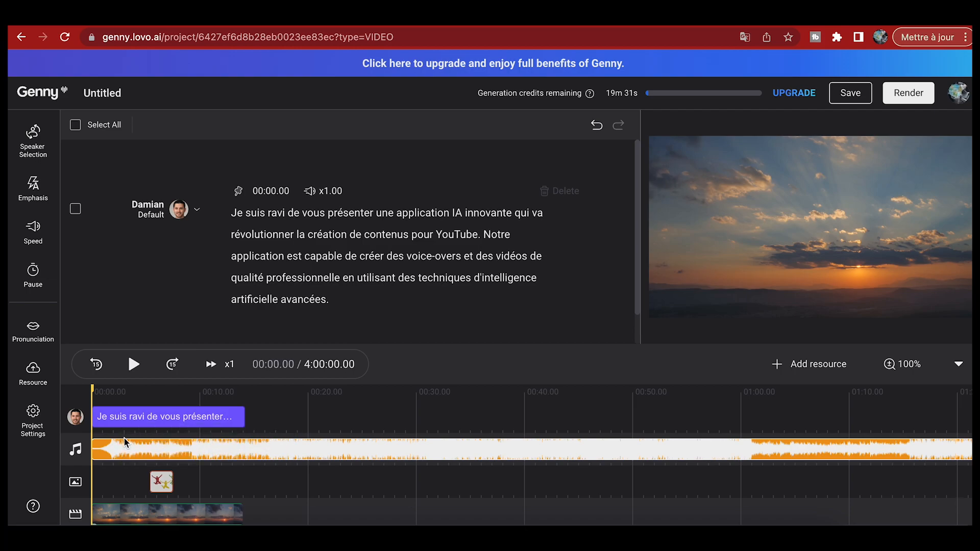
# Replay the assembled video from the start until the silhouettes image appears, and pause there.
pyautogui.click(133, 366)
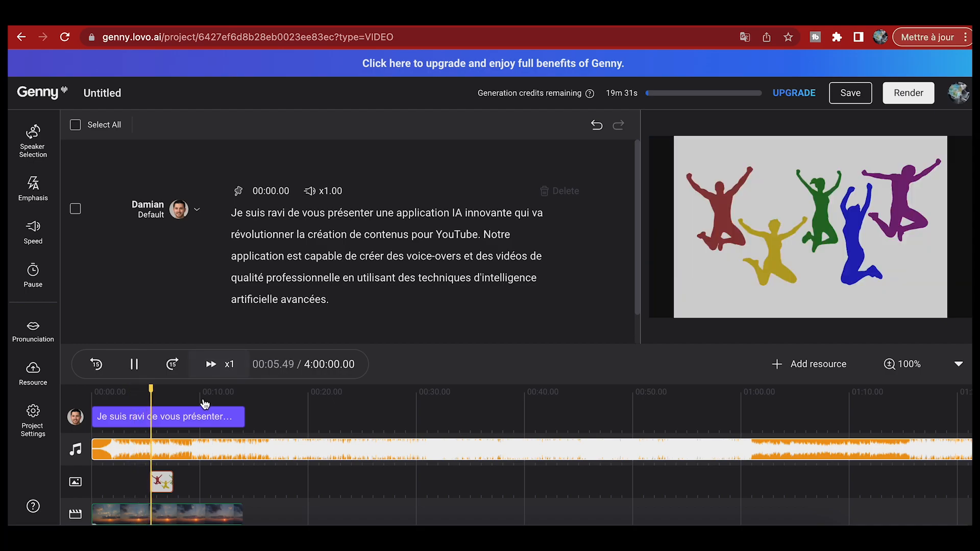
pyautogui.click(133, 366)
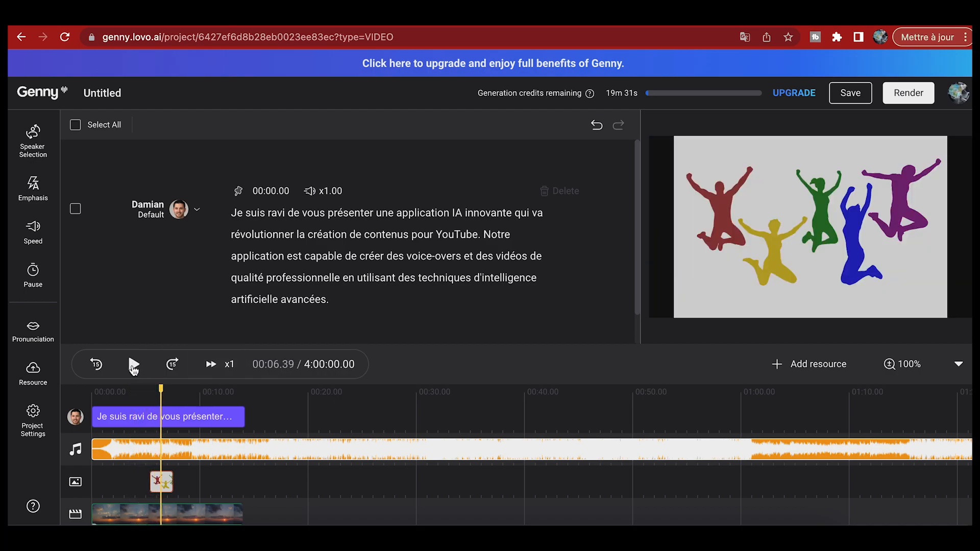